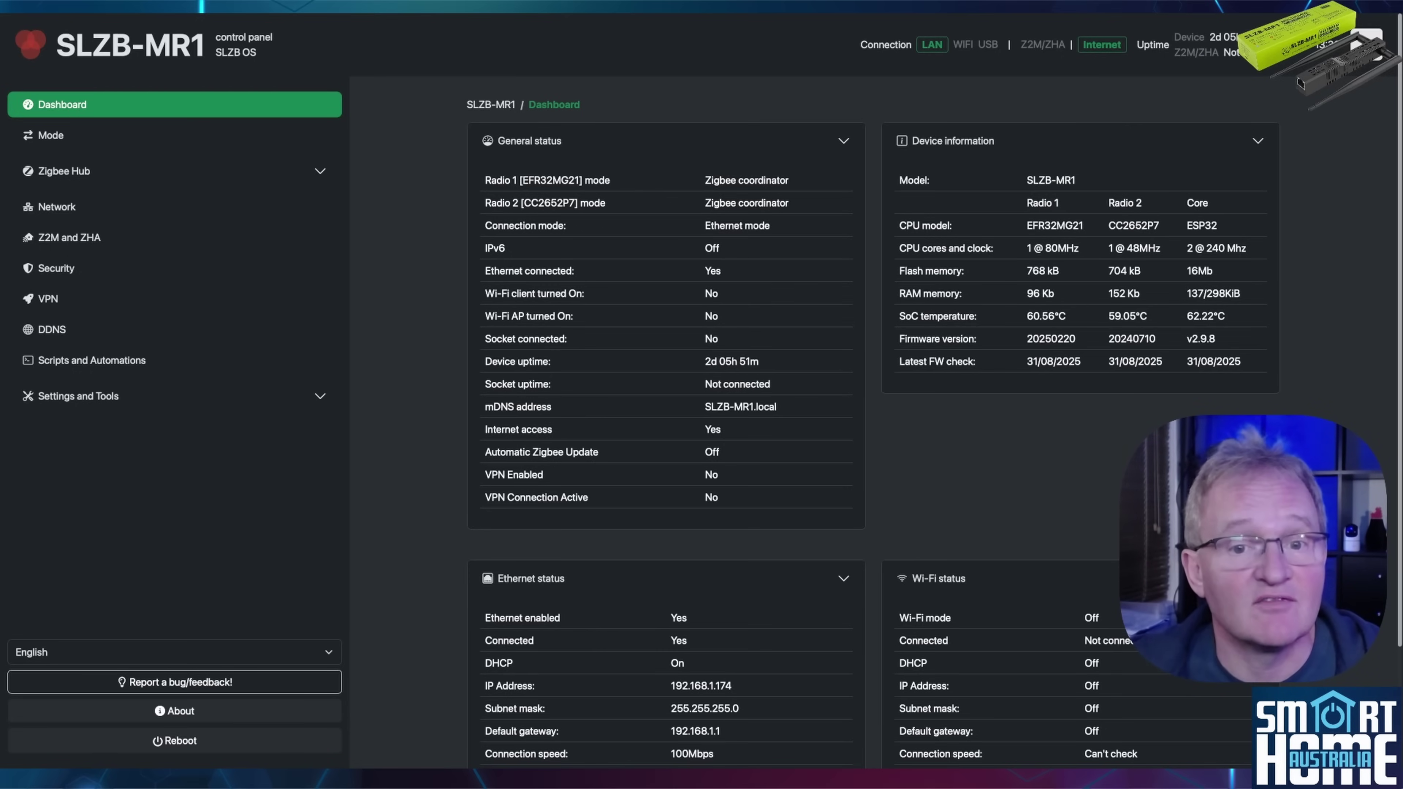
Step: Run the SLZB OS OTA update check from the Firmware update page, confirming v2.9.8 is installed
{"action": "left_click", "coordinate": [321, 398]}
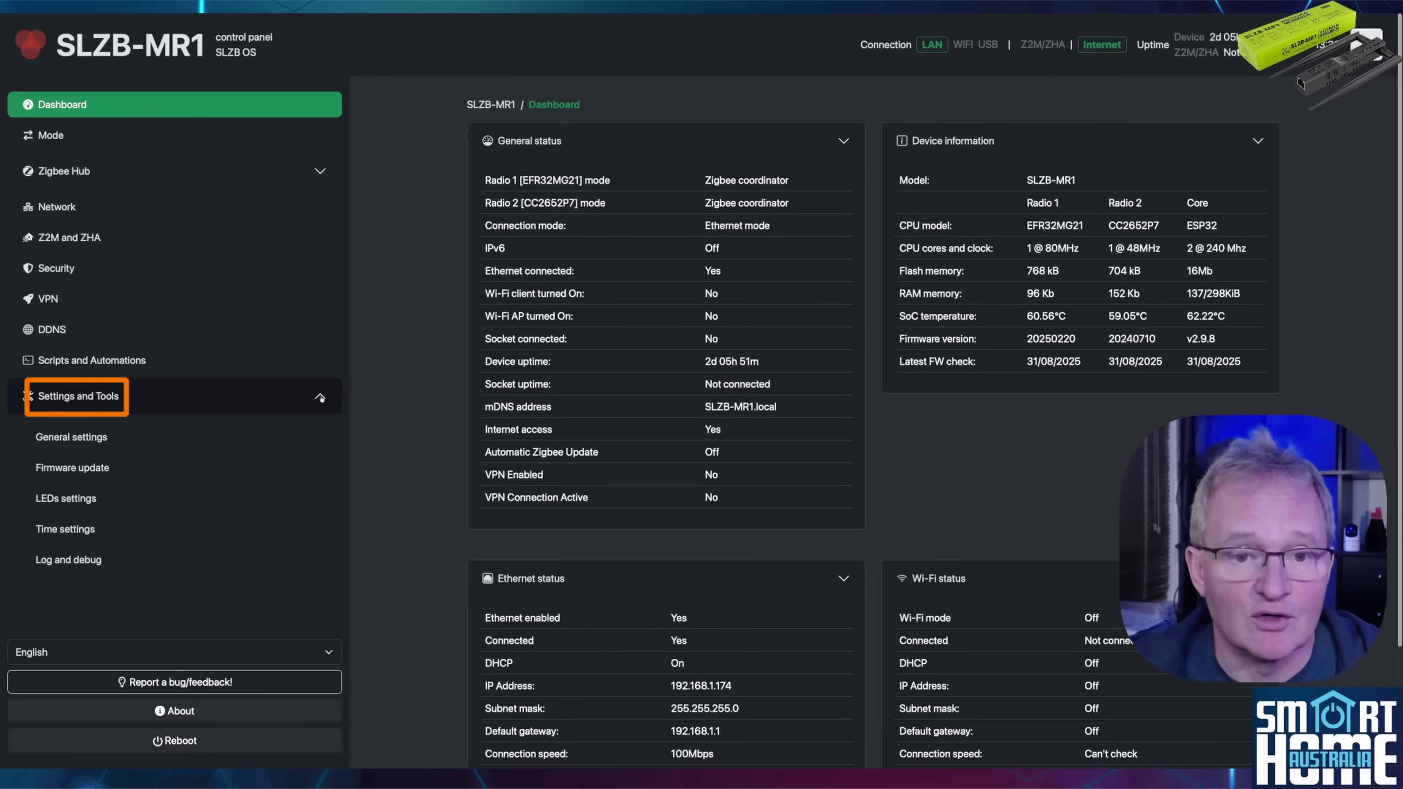
{"action": "left_click", "coordinate": [83, 470]}
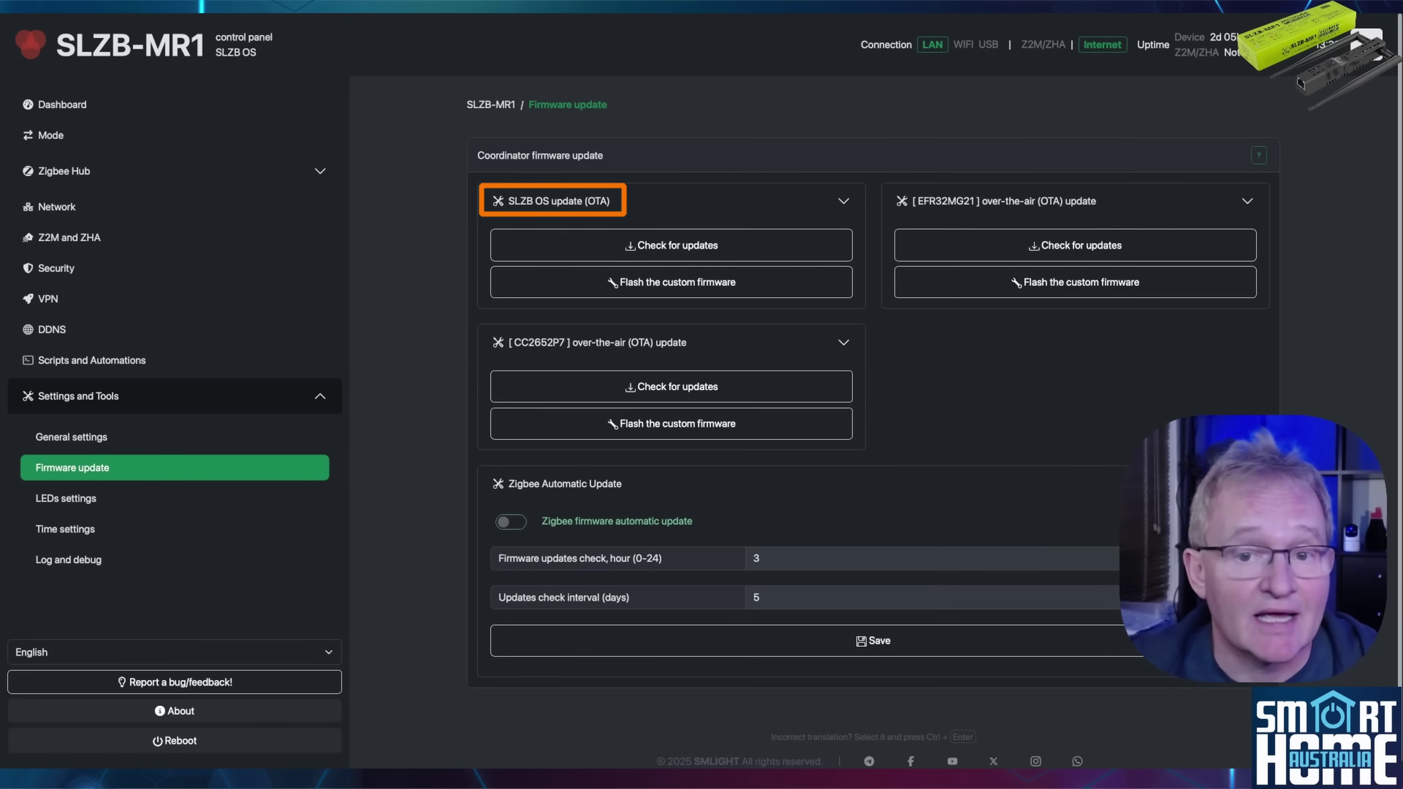
{"action": "left_click", "coordinate": [654, 247]}
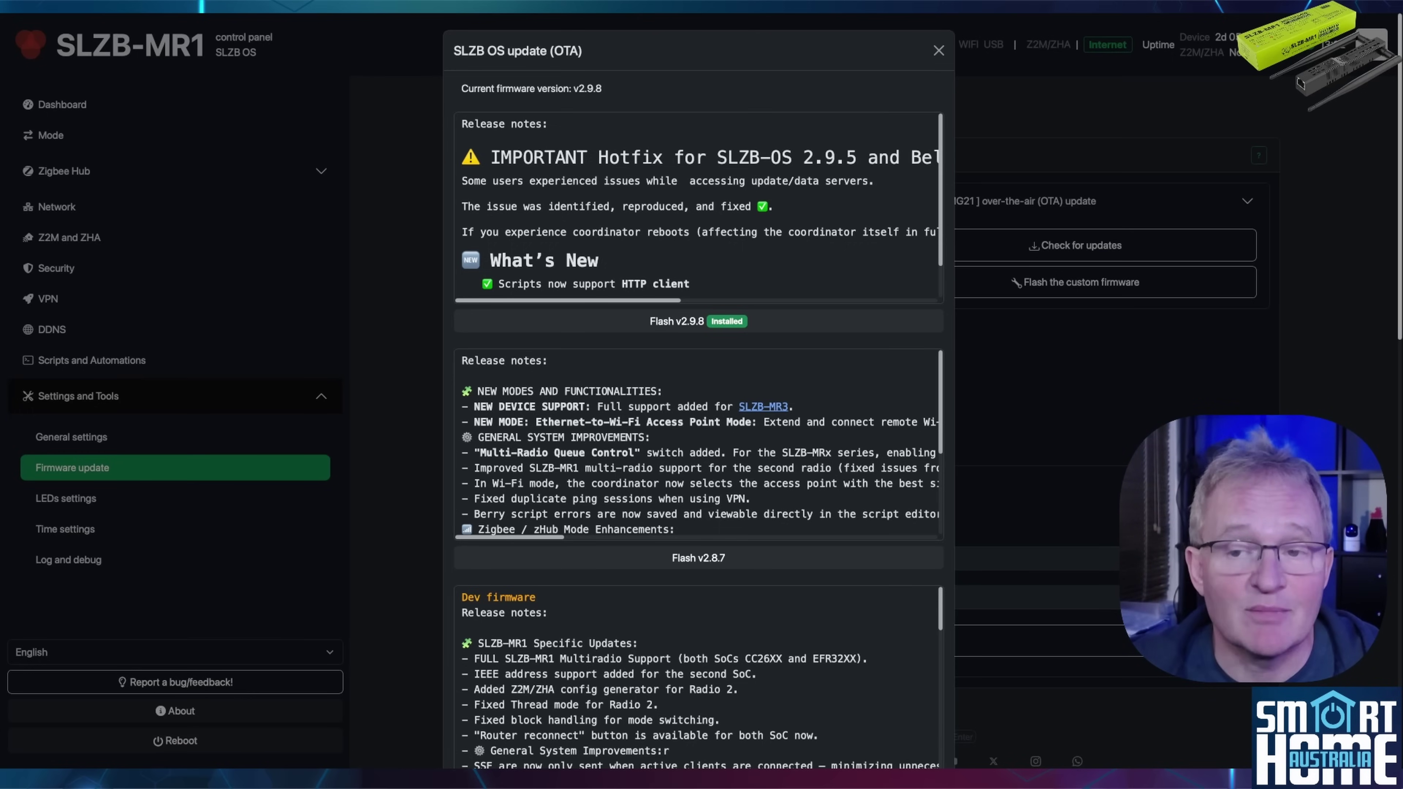
Step: Close the release notes and open the Mode settings to change the radio to Zigbee Coordinator
{"action": "left_click", "coordinate": [44, 136]}
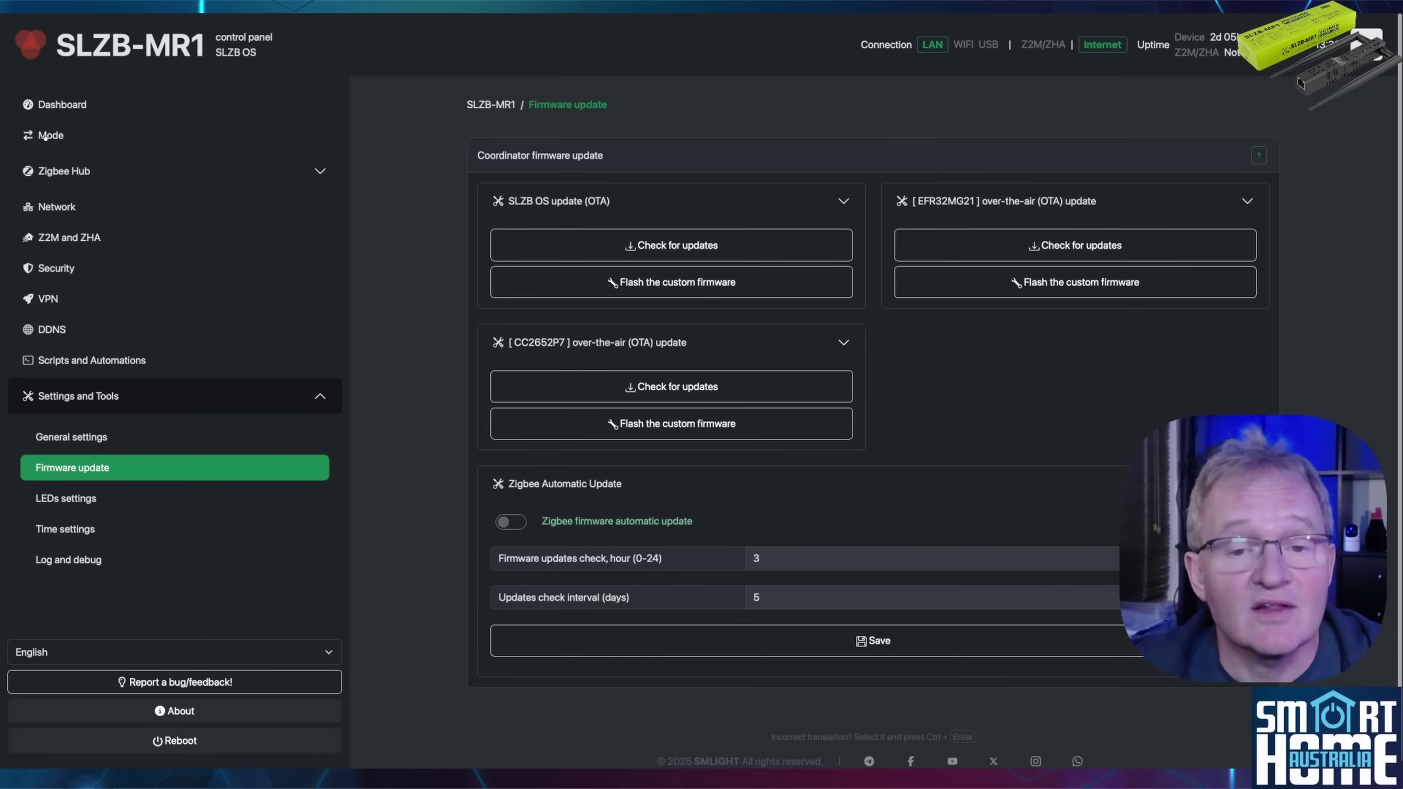
{"action": "left_click", "coordinate": [45, 136]}
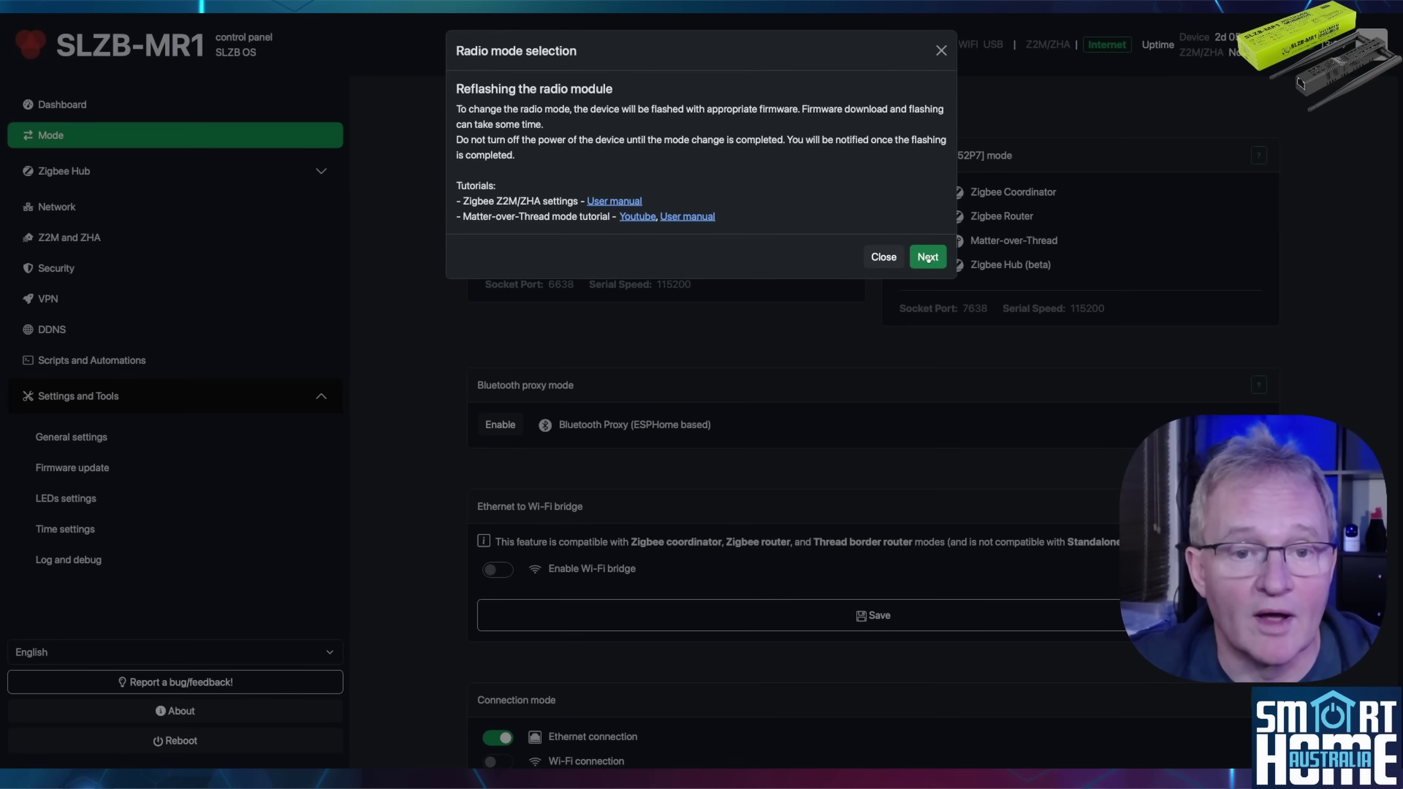
Step: Reflash the radio to Zigbee Coordinator firmware 20250220 and dismiss the Update done notice
{"action": "left_click", "coordinate": [928, 257]}
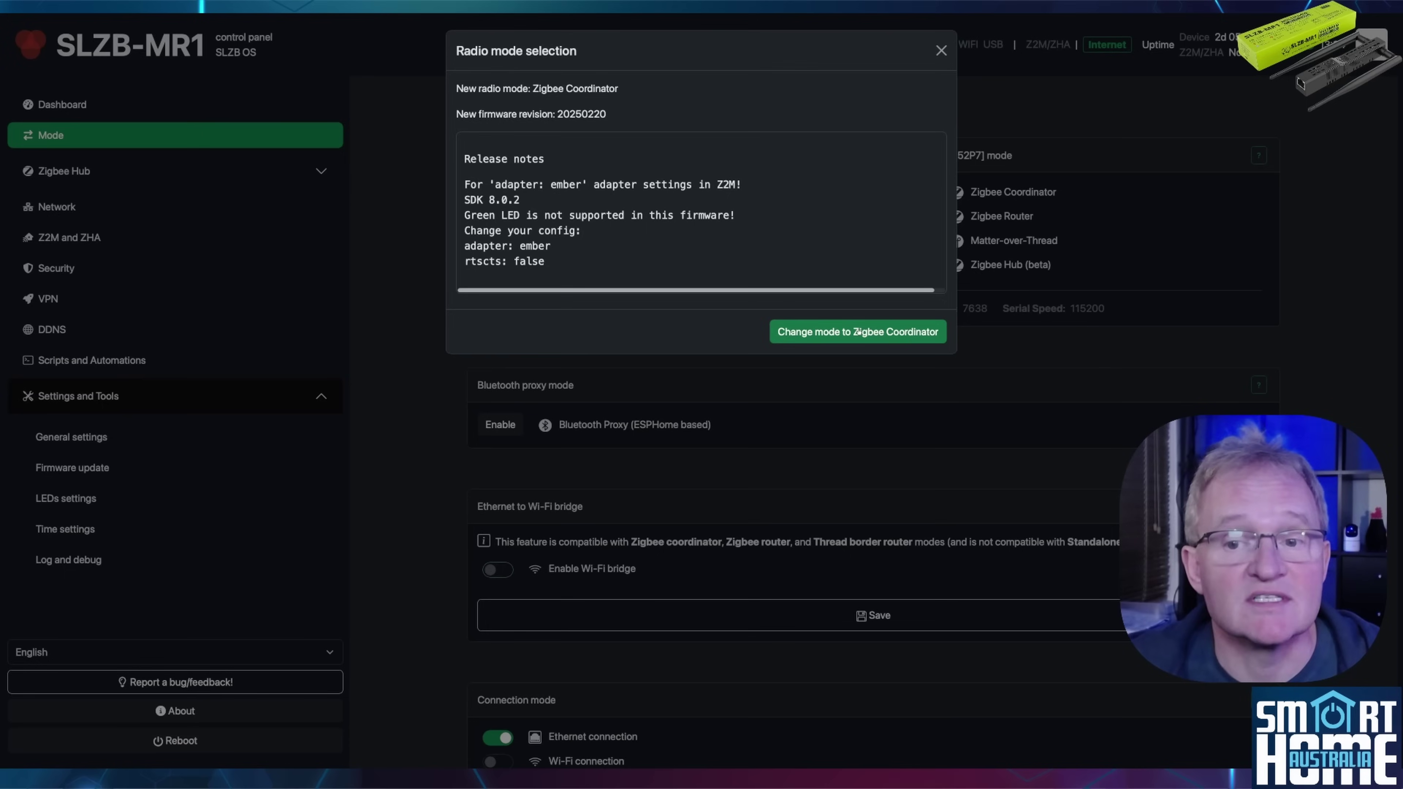
{"action": "left_click", "coordinate": [858, 331]}
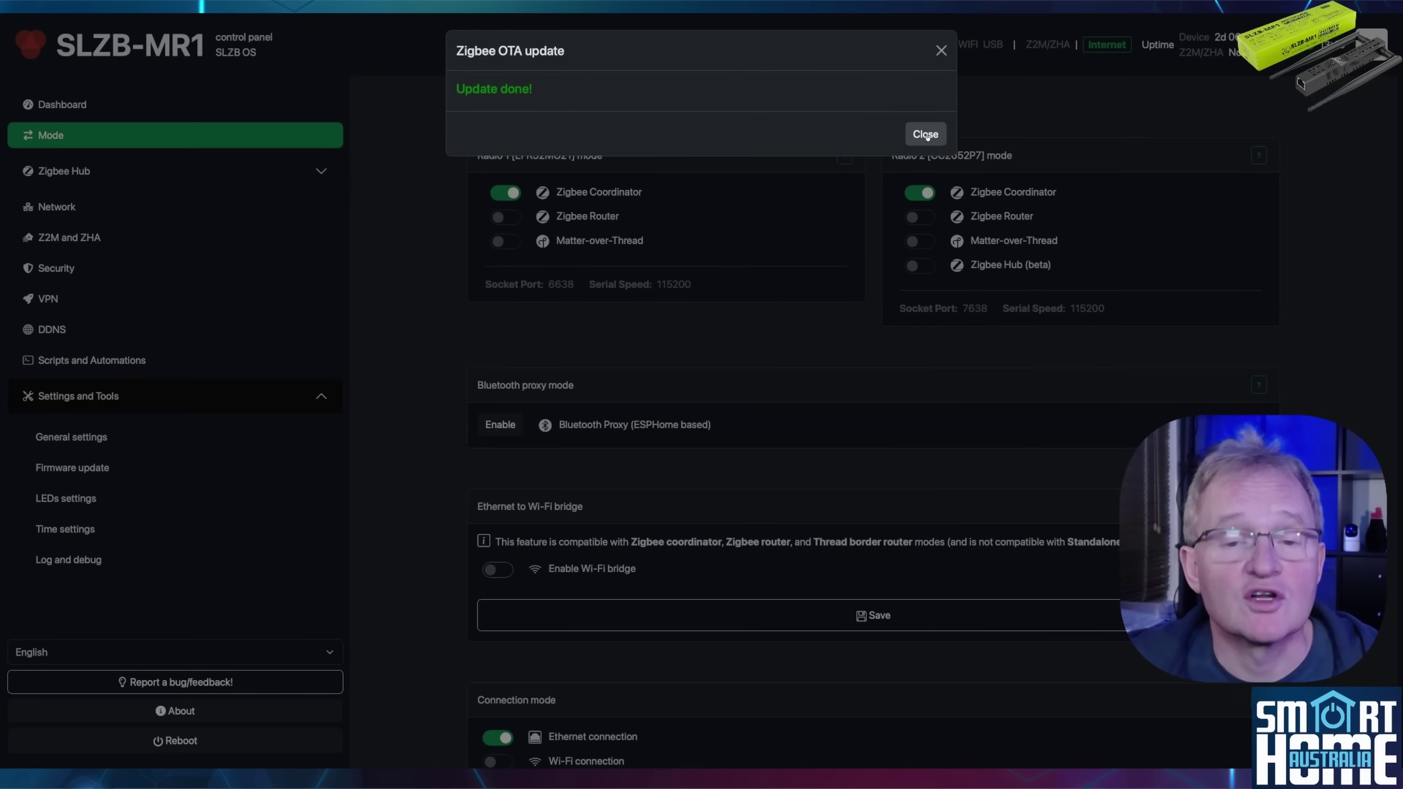
{"action": "left_click", "coordinate": [925, 135]}
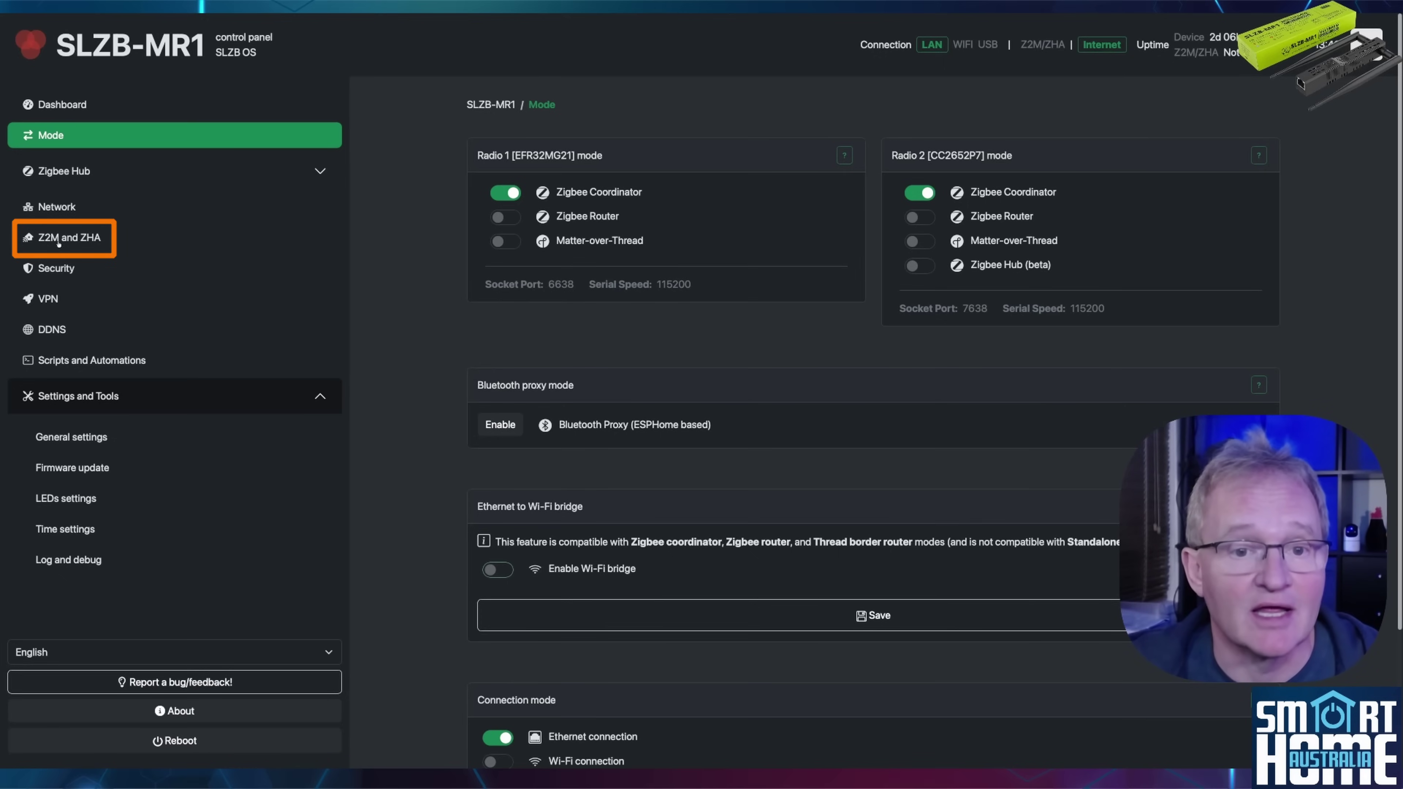
Step: Review the Z2M and ZHA config page listing ports 6638 and 7638
{"action": "left_click", "coordinate": [58, 242]}
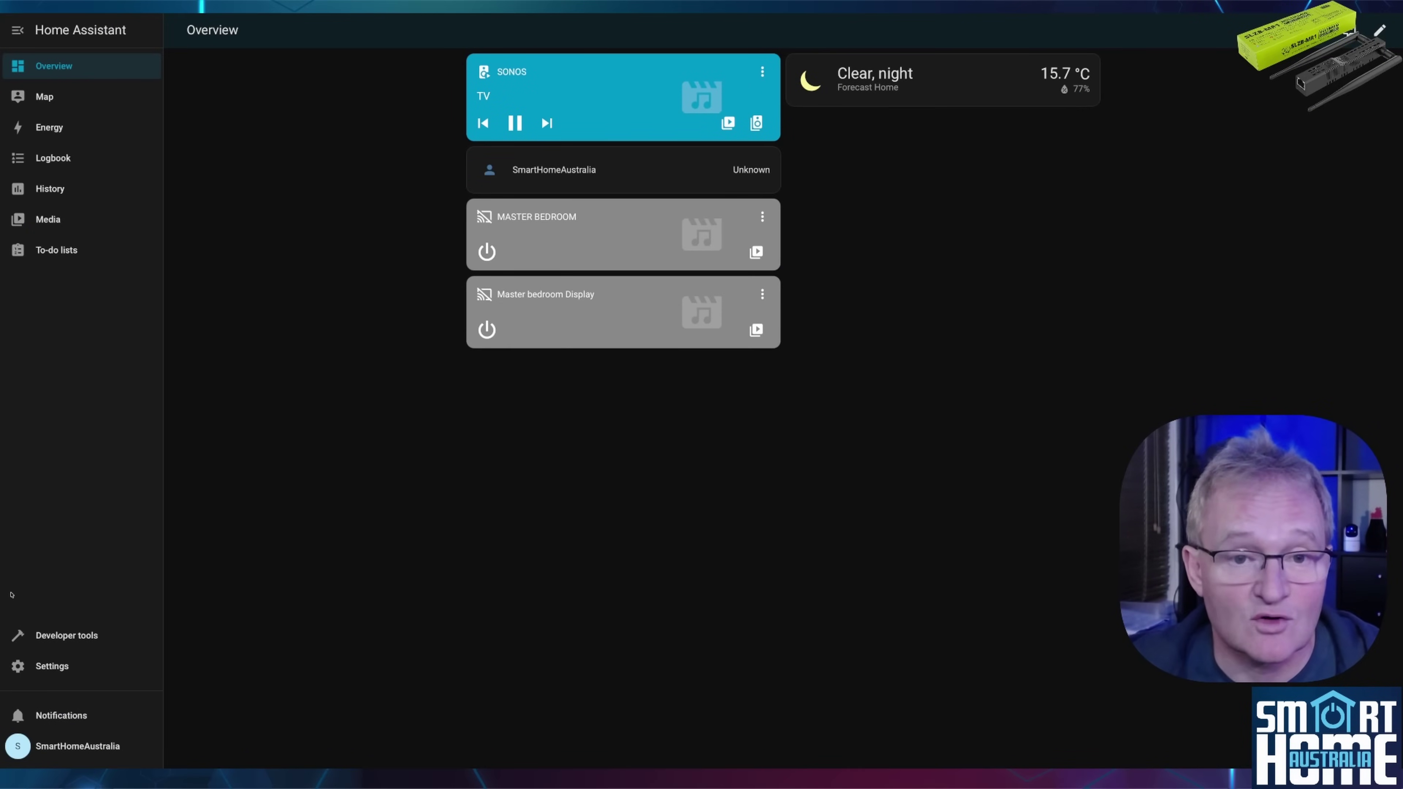
Step: Start adding the Zigbee Home Automation integration from Devices & services
{"action": "left_click", "coordinate": [53, 666]}
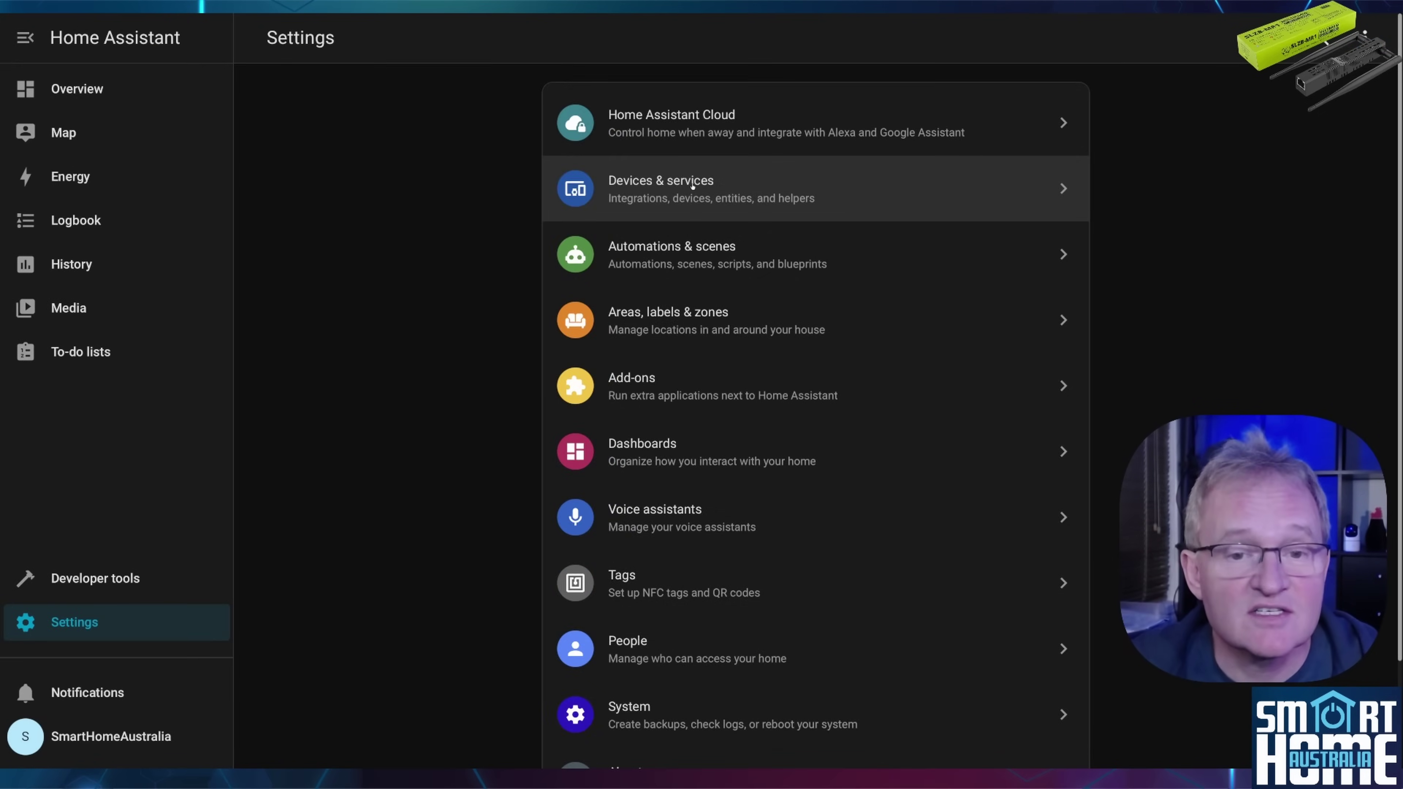
{"action": "left_click", "coordinate": [668, 184]}
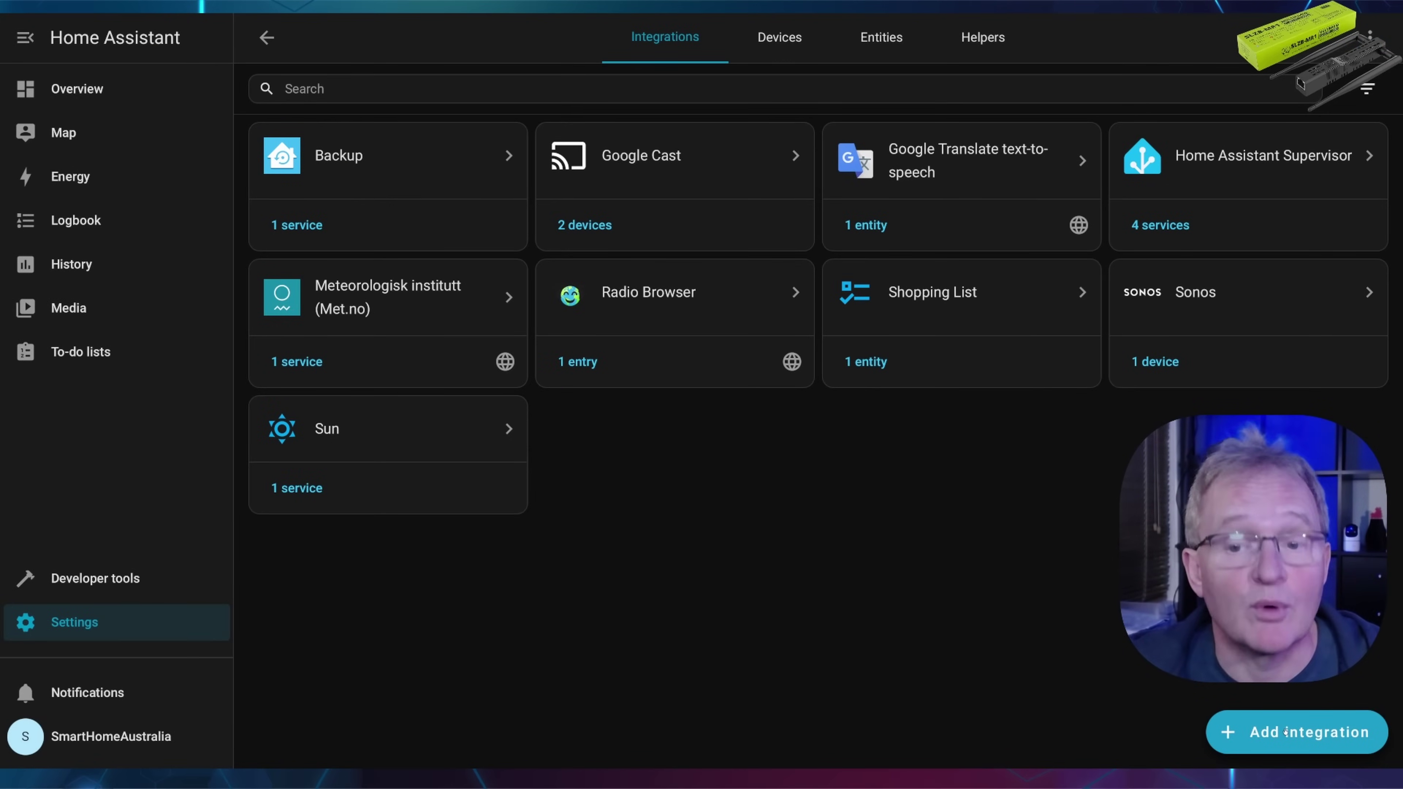
{"action": "left_click", "coordinate": [1285, 730]}
{"action": "type", "text": "zigbee home automation"}
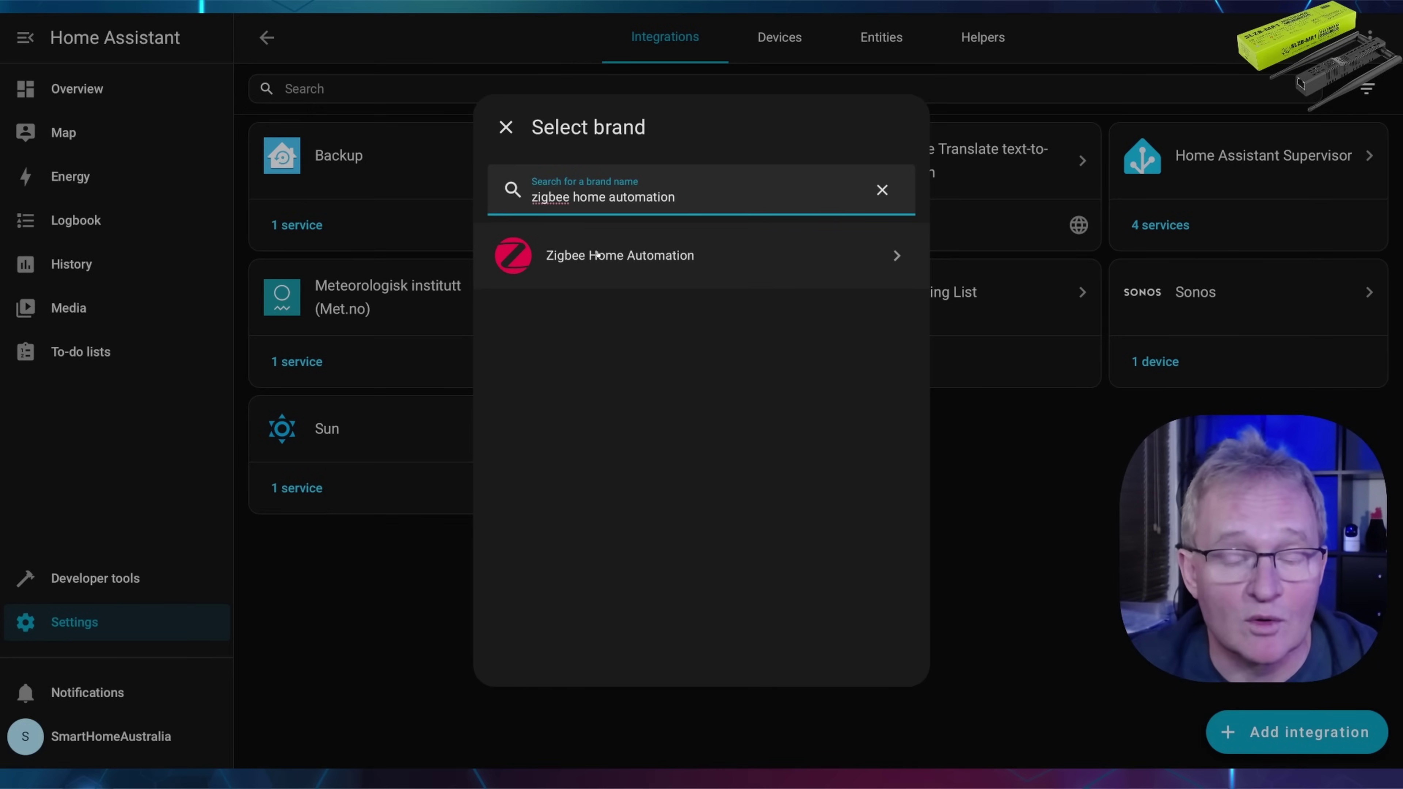
{"action": "left_click", "coordinate": [597, 255]}
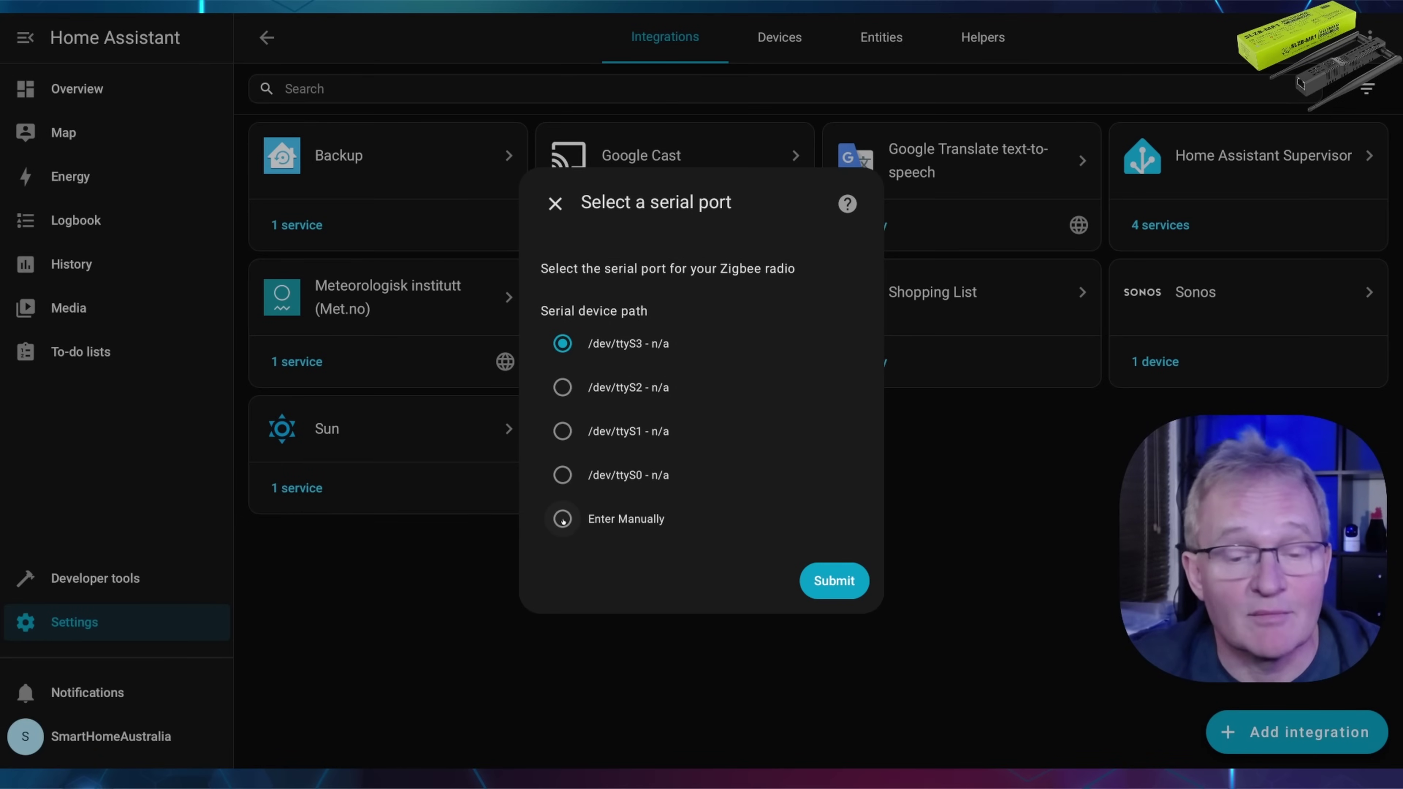
Step: Enter socket://slzb-mr1.local:6638 manually and erase old settings to form a new Zigbee network
{"action": "left_click", "coordinate": [563, 519]}
{"action": "left_click", "coordinate": [826, 583]}
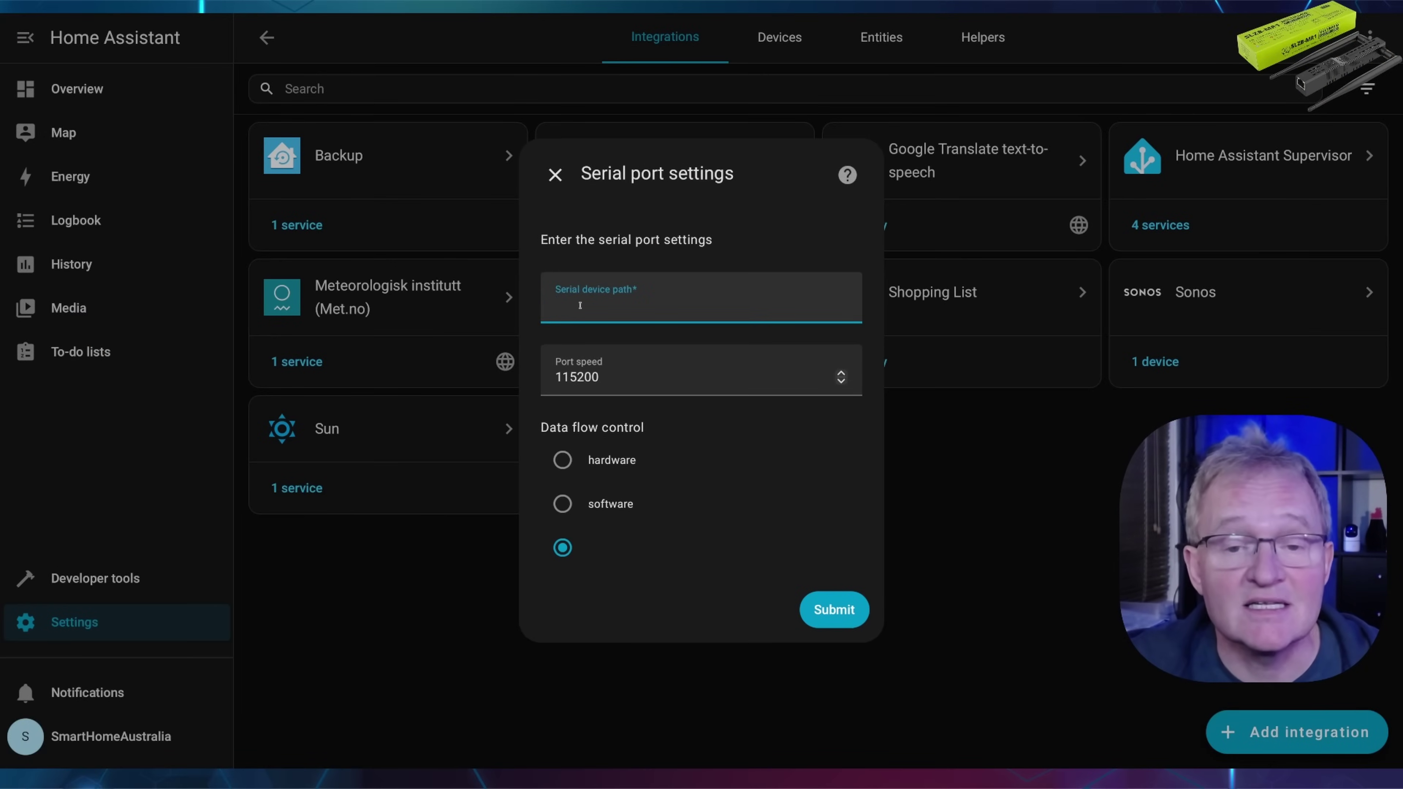
{"action": "key", "text": "ctrl+v"}
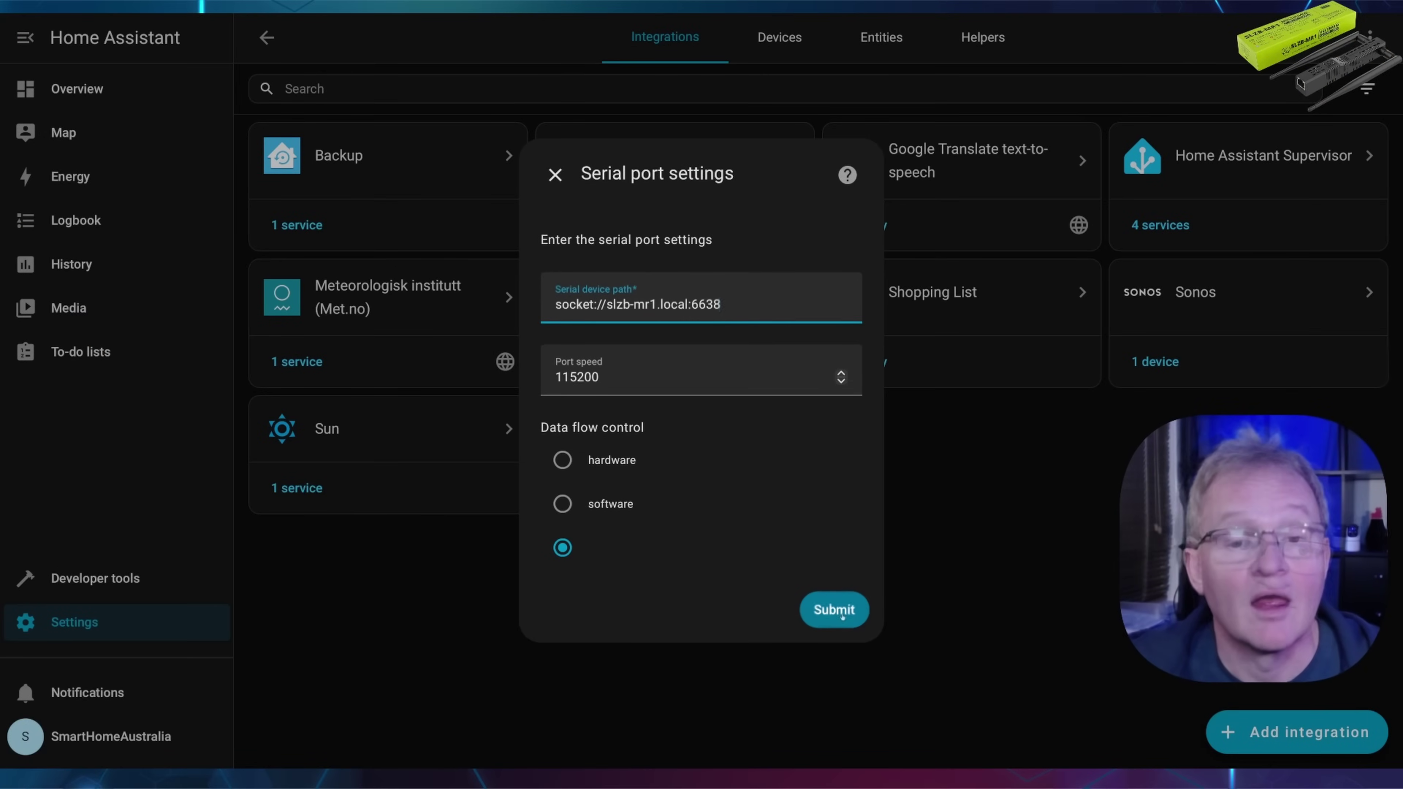
{"action": "left_click", "coordinate": [834, 609]}
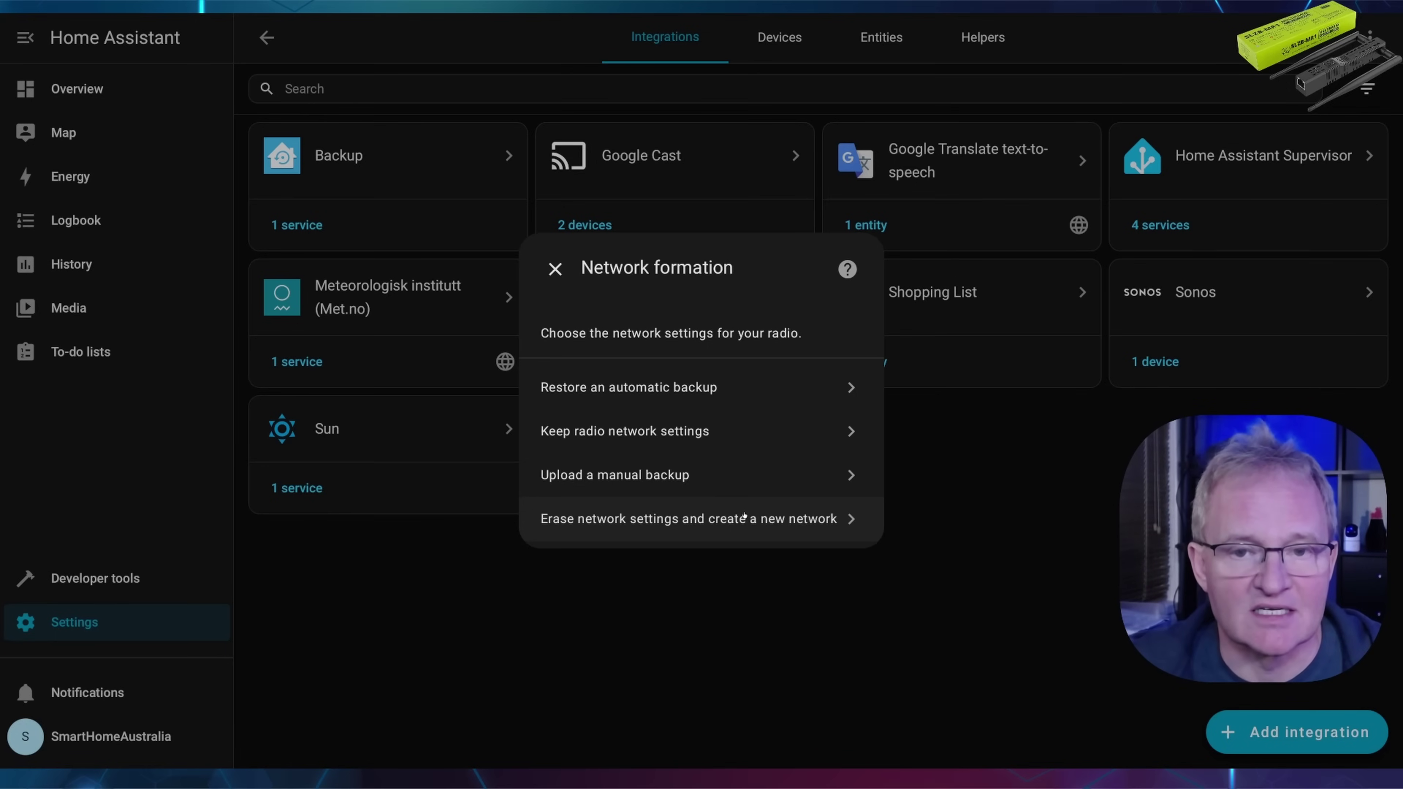
{"action": "left_click", "coordinate": [744, 516]}
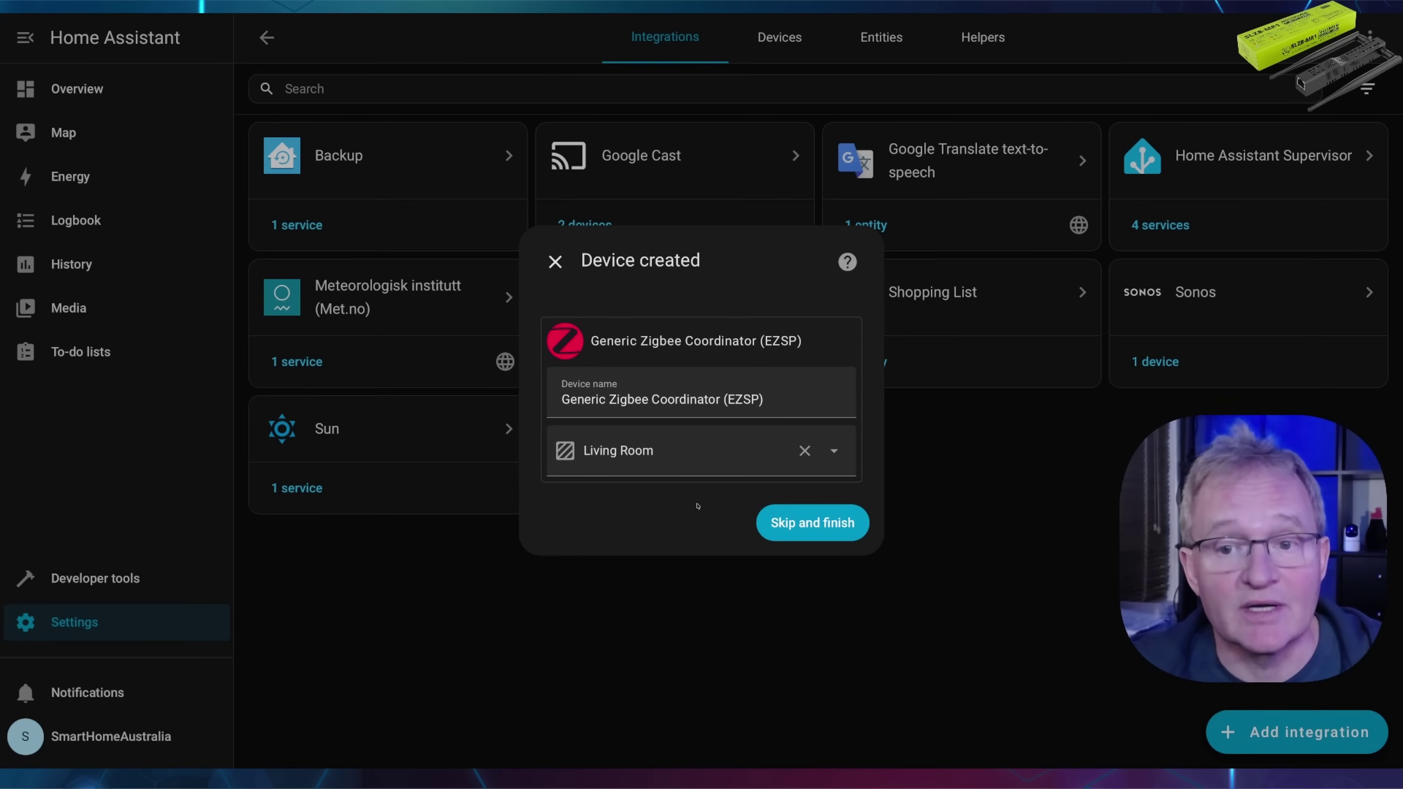
Step: Skip the remaining options and finish creating the Generic Zigbee Coordinator (EZSP) device
{"action": "left_click", "coordinate": [790, 513]}
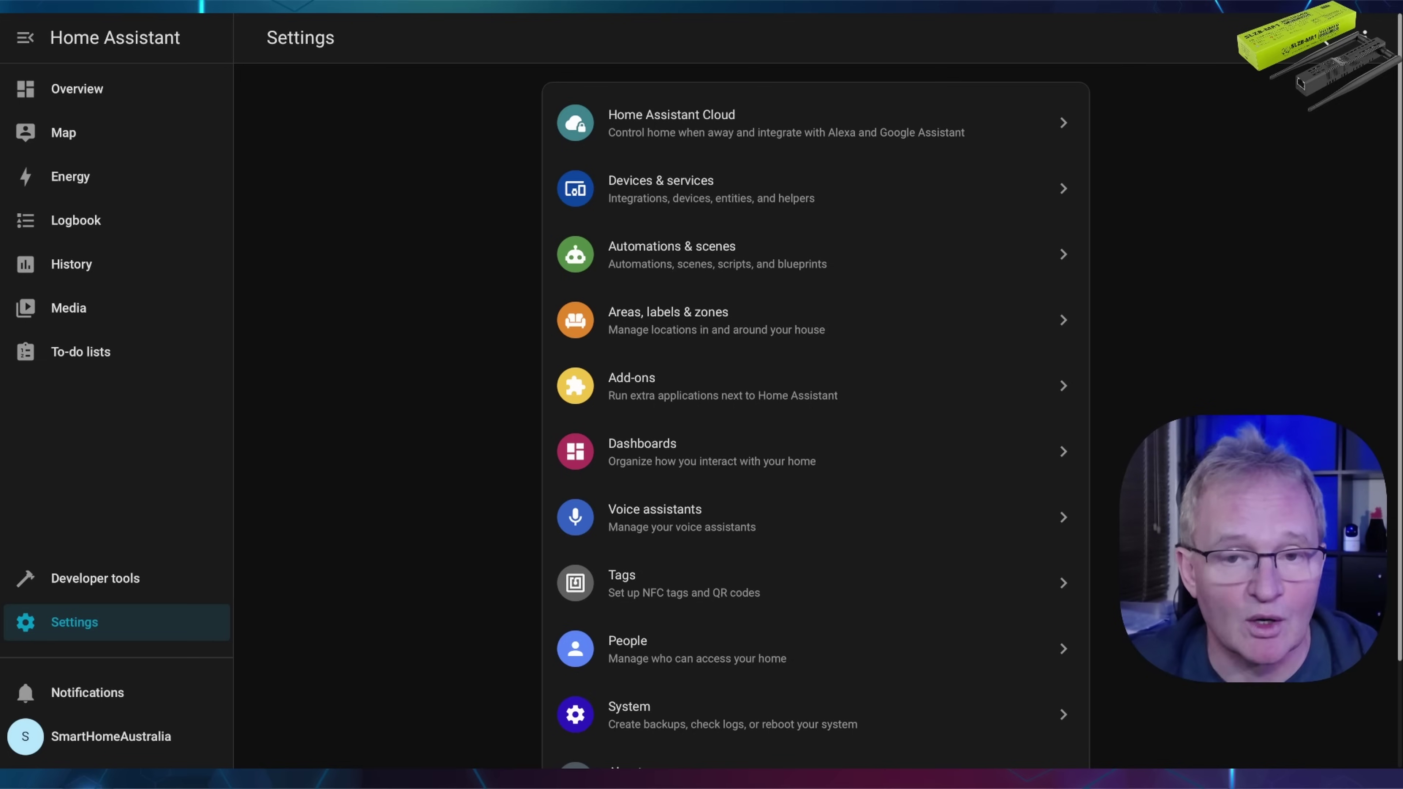
Step: Find the Mosquitto broker add-on (version 6.5.1) in the add-on store and open its page
{"action": "left_click", "coordinate": [653, 398]}
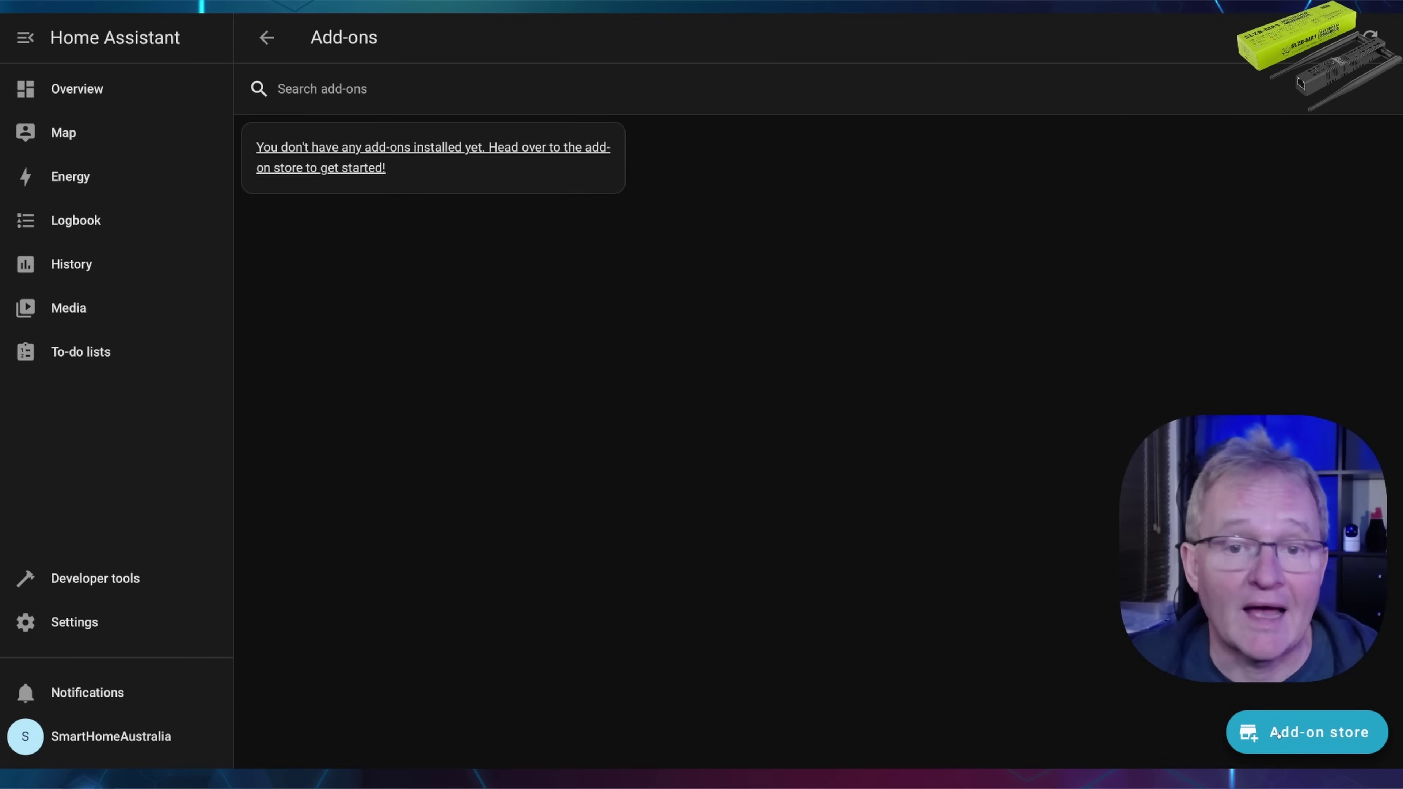
{"action": "left_click", "coordinate": [1279, 734]}
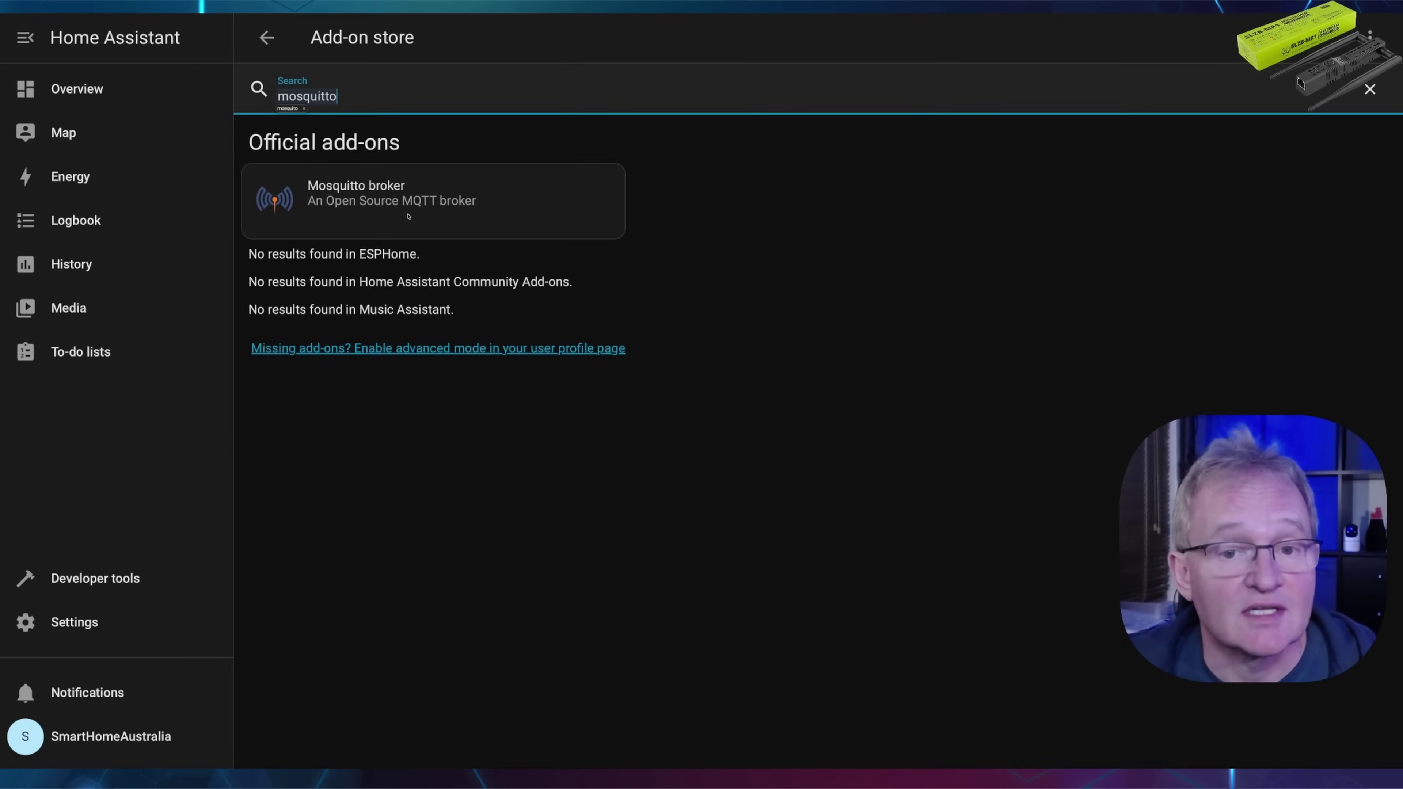
{"action": "left_click", "coordinate": [409, 216]}
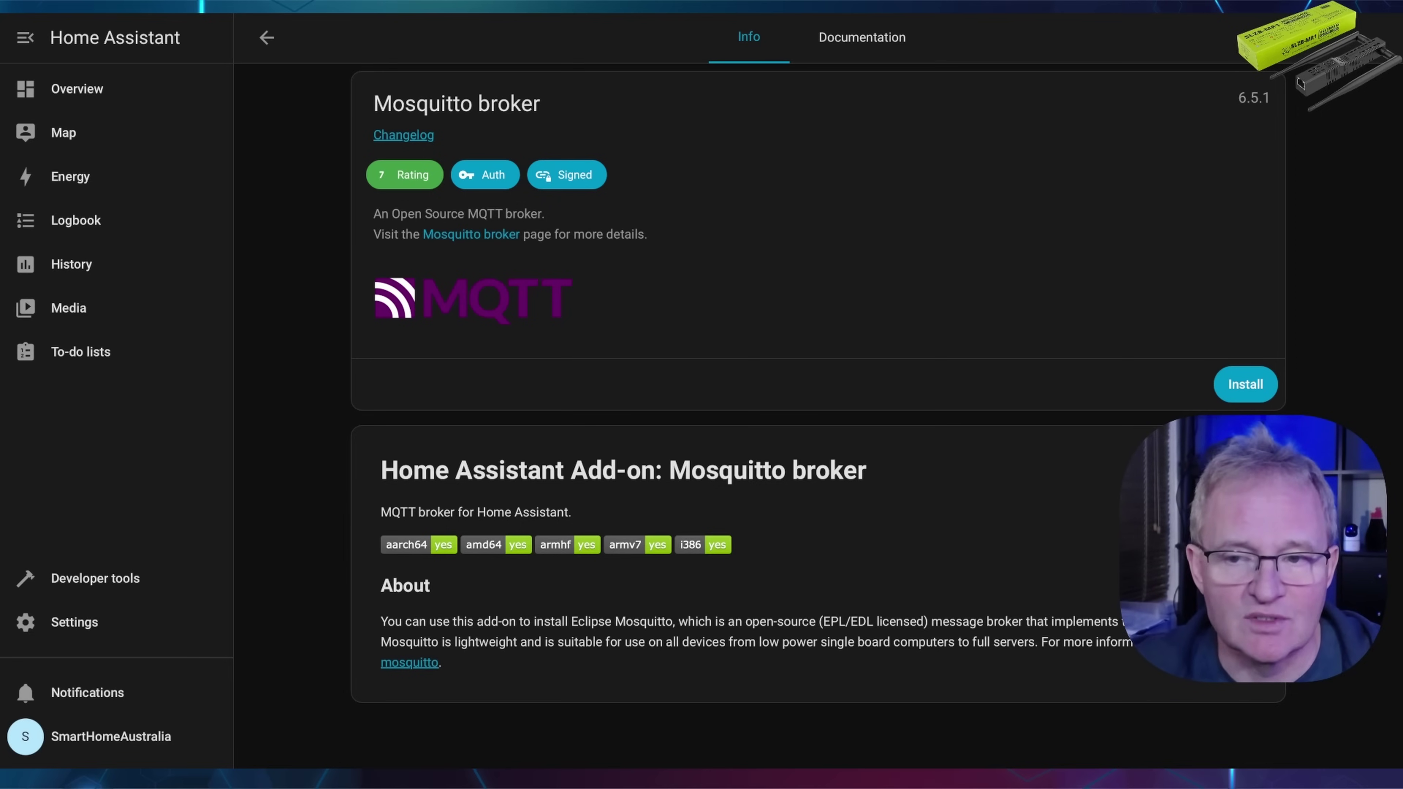
Step: Install Mosquitto broker and view its Configuration options with the local login entry
{"action": "left_click", "coordinate": [1227, 385]}
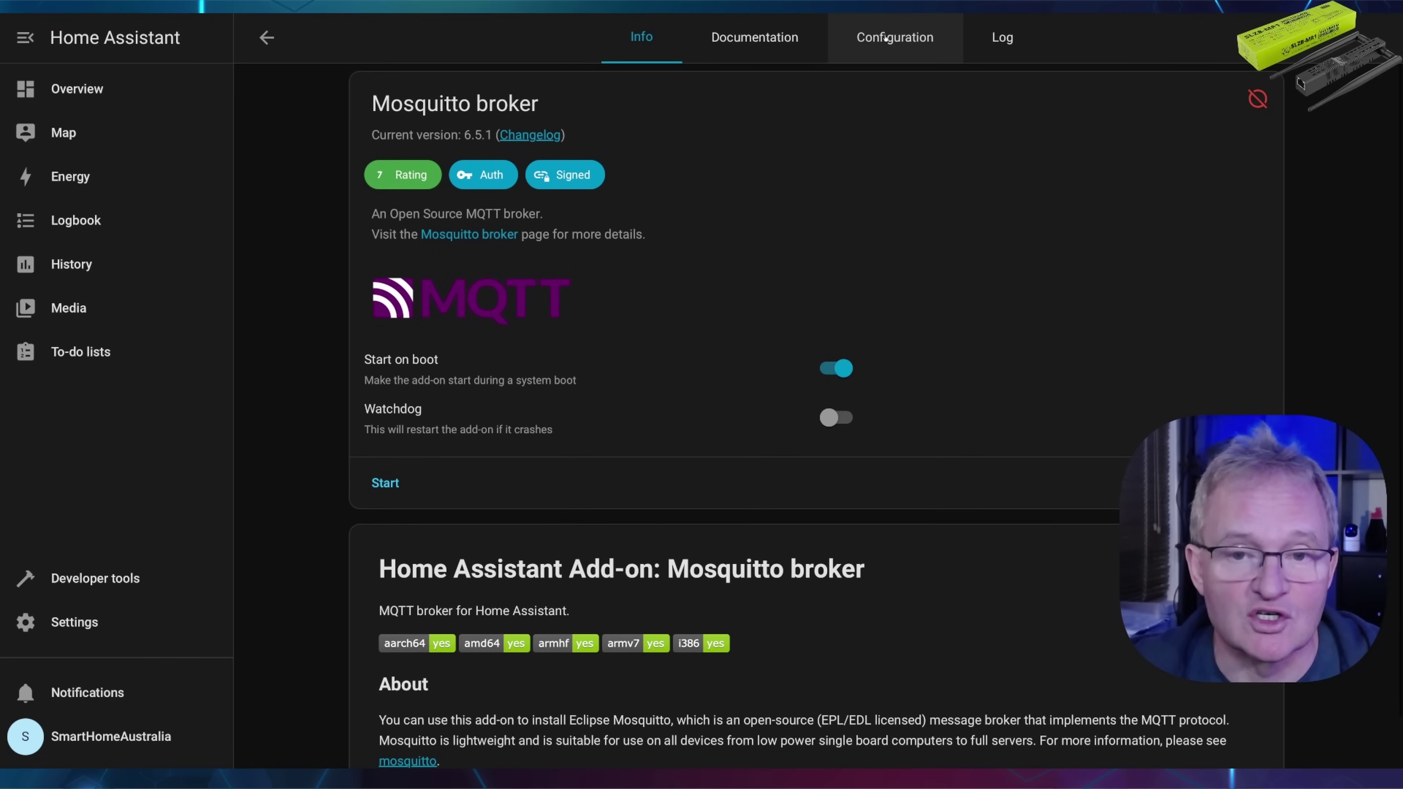
{"action": "left_click", "coordinate": [885, 37]}
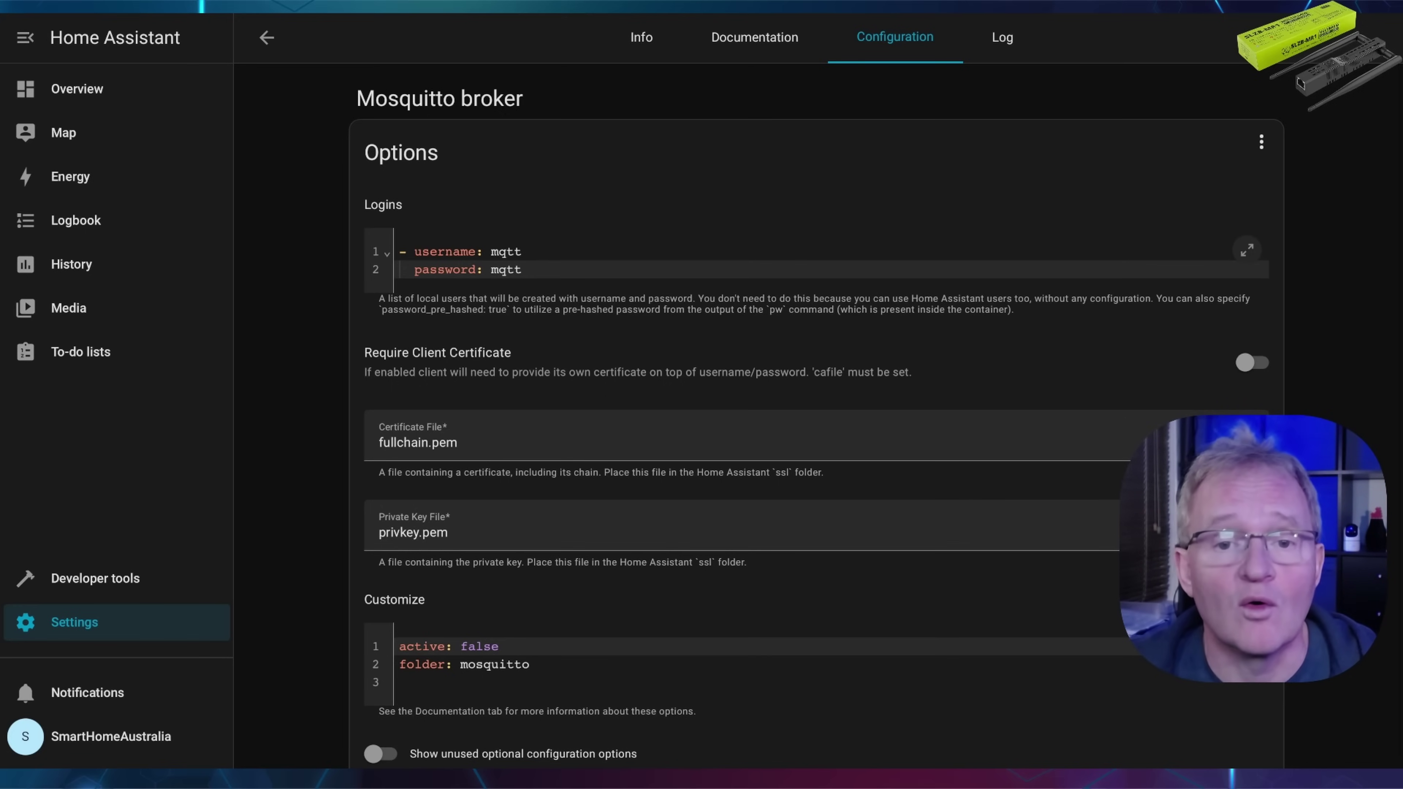
Step: Save the Mosquitto options with the local login, keeping ports 1883, 1884 and 8883
{"action": "scroll", "coordinate": [929, 284], "scroll_direction": "down", "scroll_amount": 8}
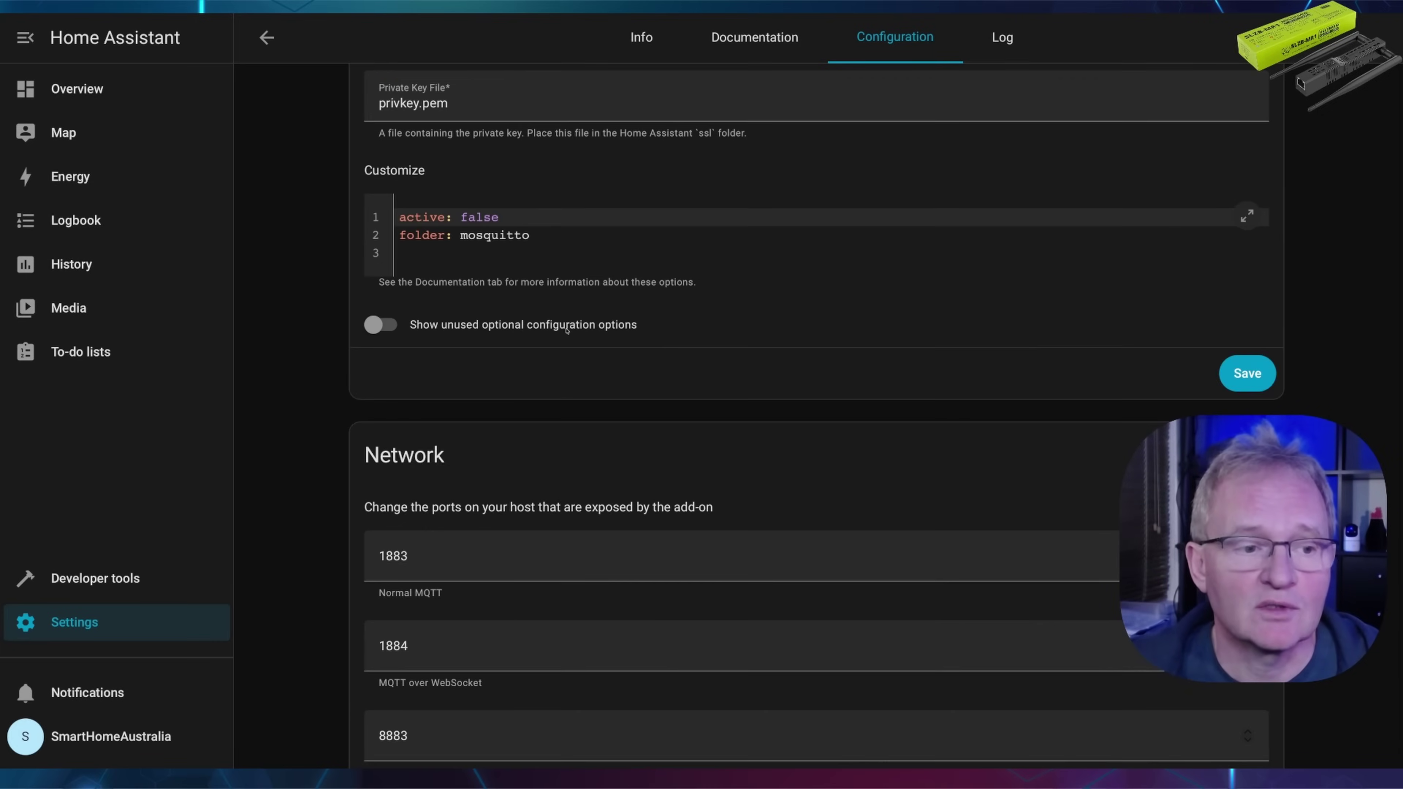
{"action": "left_click", "coordinate": [1243, 374]}
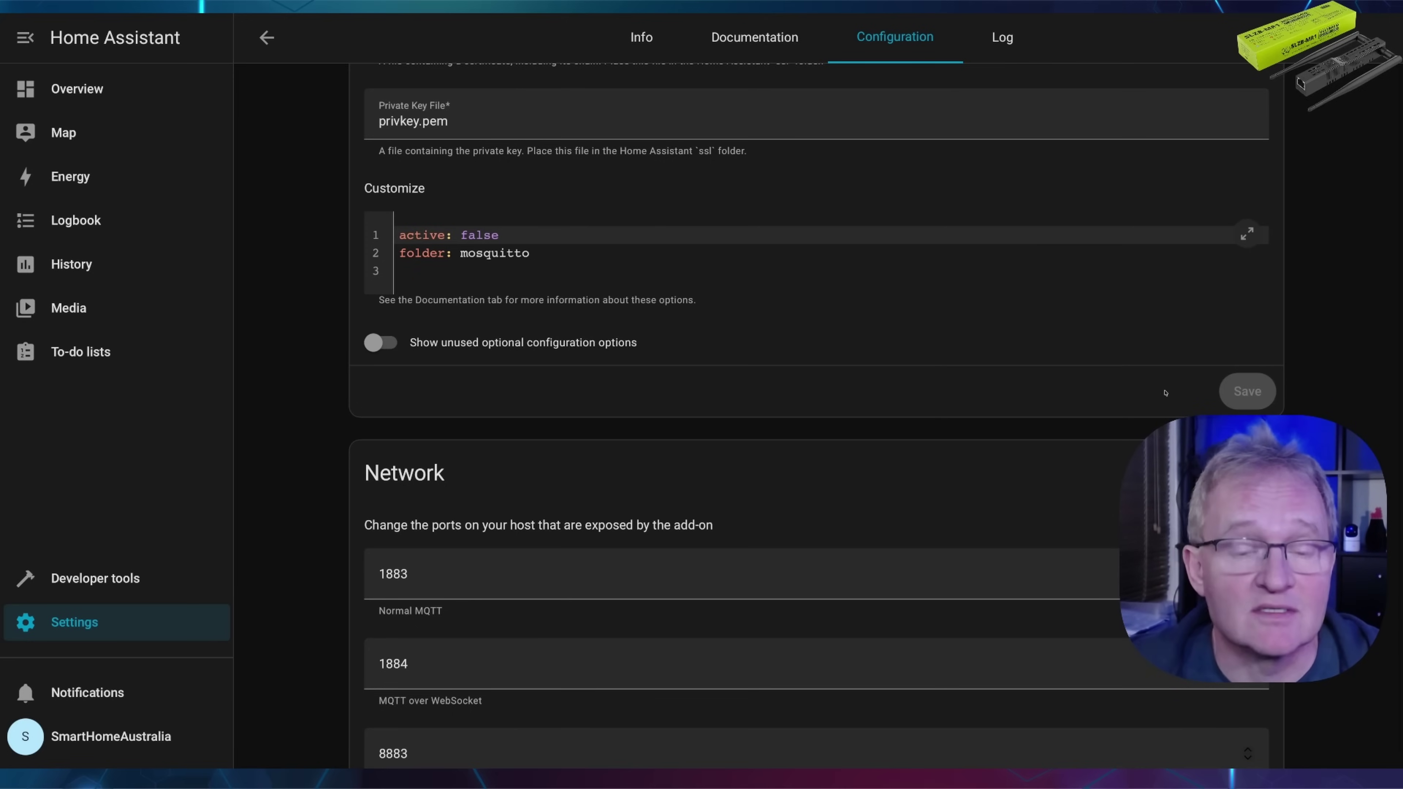
Step: Turn on the Mosquitto broker's Watchdog and start the broker from the Info tab
{"action": "left_click", "coordinate": [650, 39]}
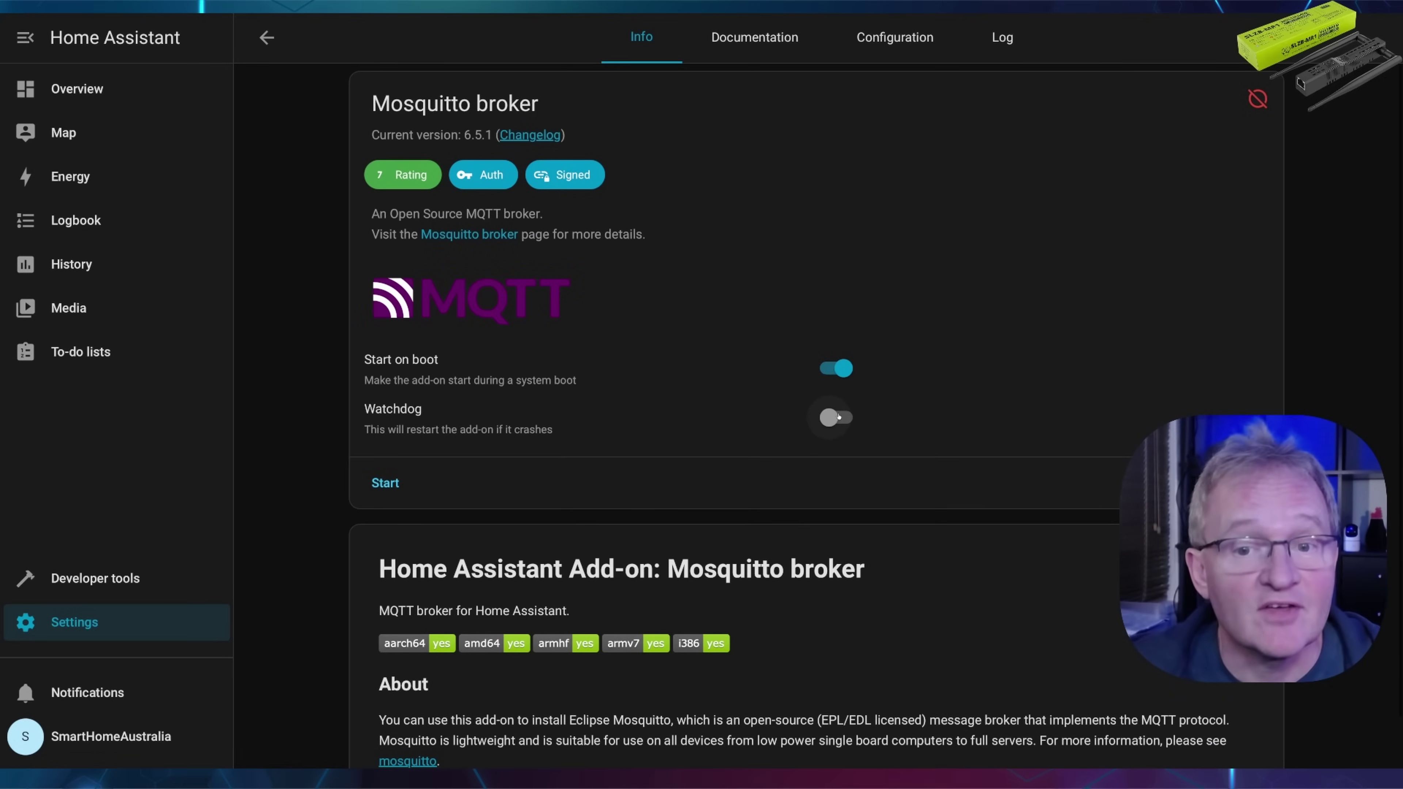
{"action": "left_click", "coordinate": [836, 417]}
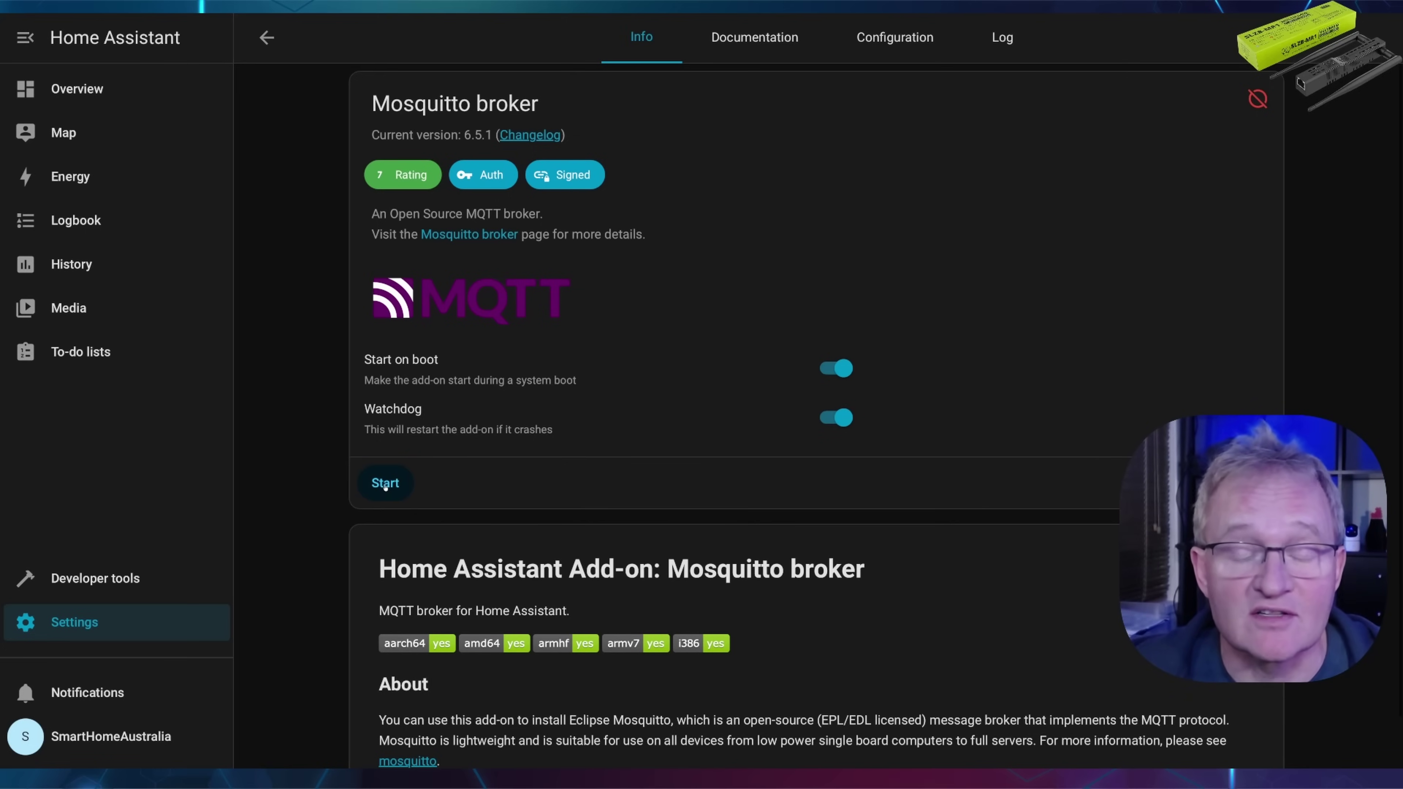
{"action": "left_click", "coordinate": [385, 484]}
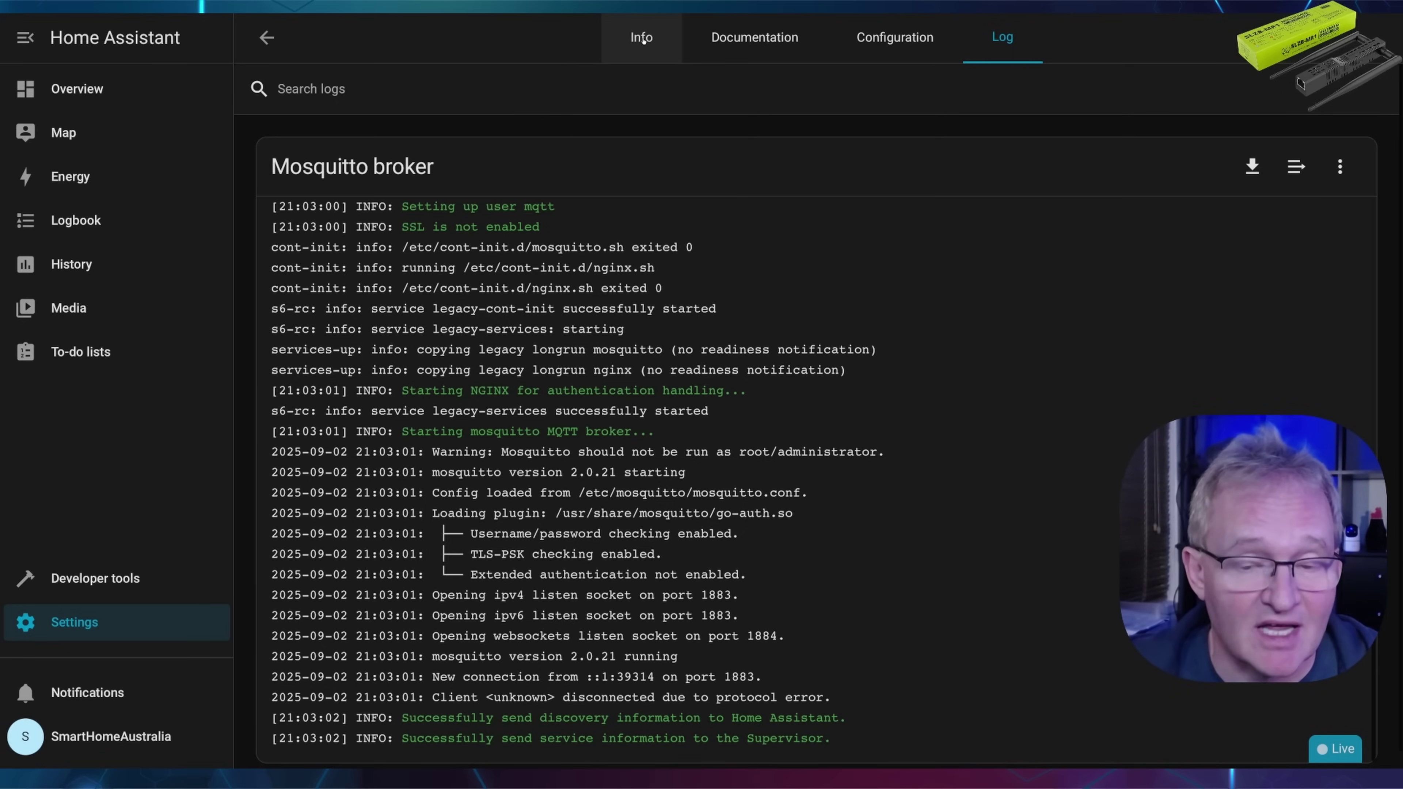
Step: Add the hassio-zigbee2mqtt GitHub repository via the add-on store's Repositories manager
{"action": "left_click", "coordinate": [92, 628]}
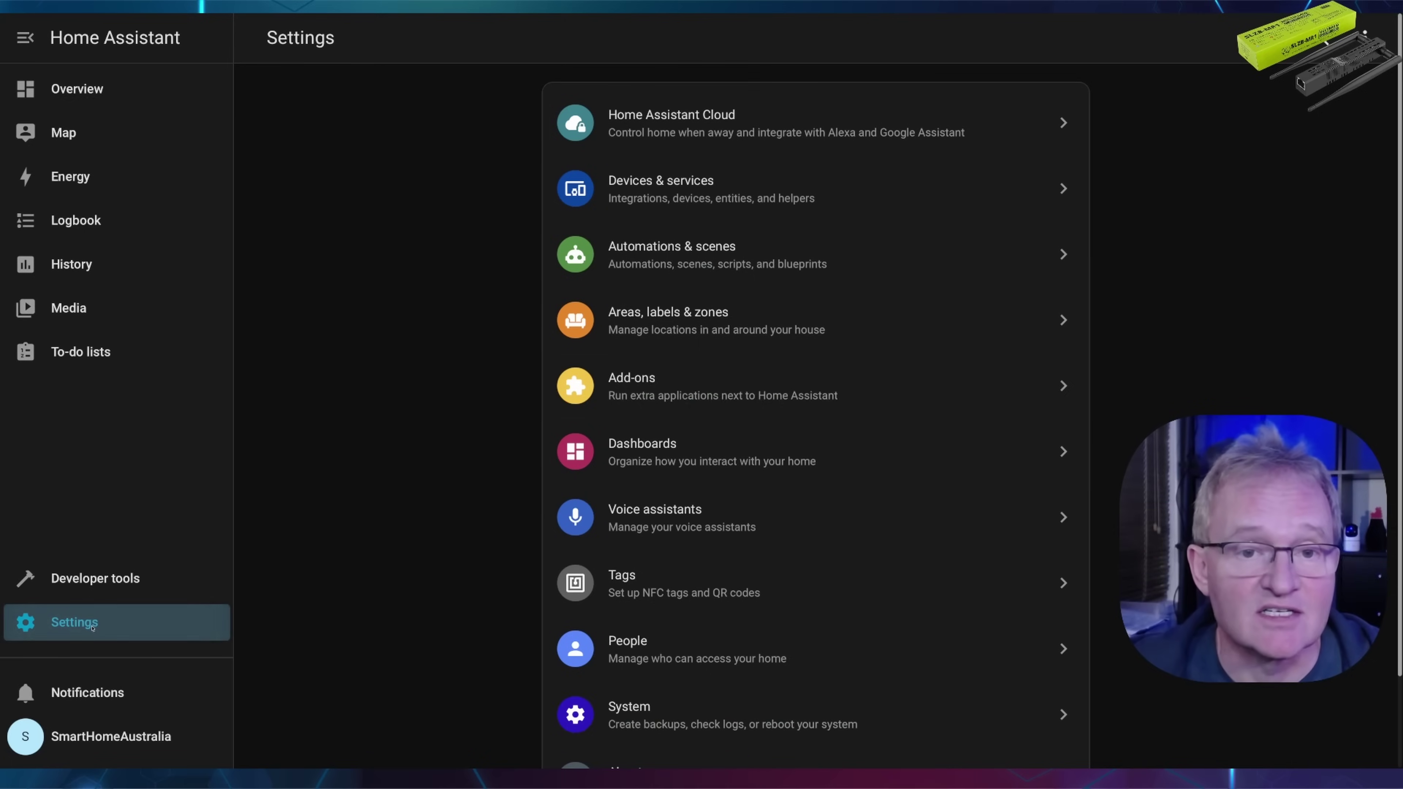
{"action": "left_click", "coordinate": [623, 389]}
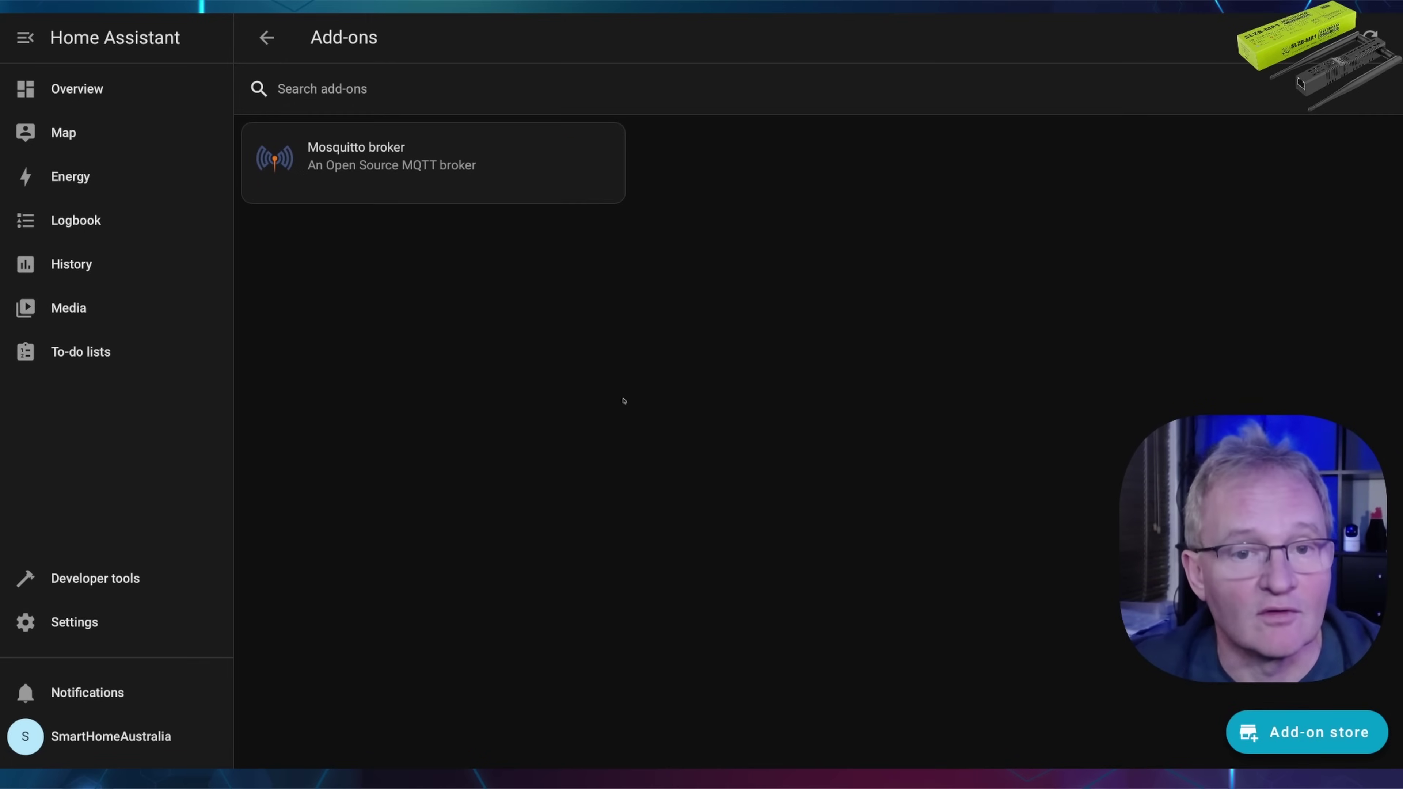
{"action": "left_click", "coordinate": [1275, 732]}
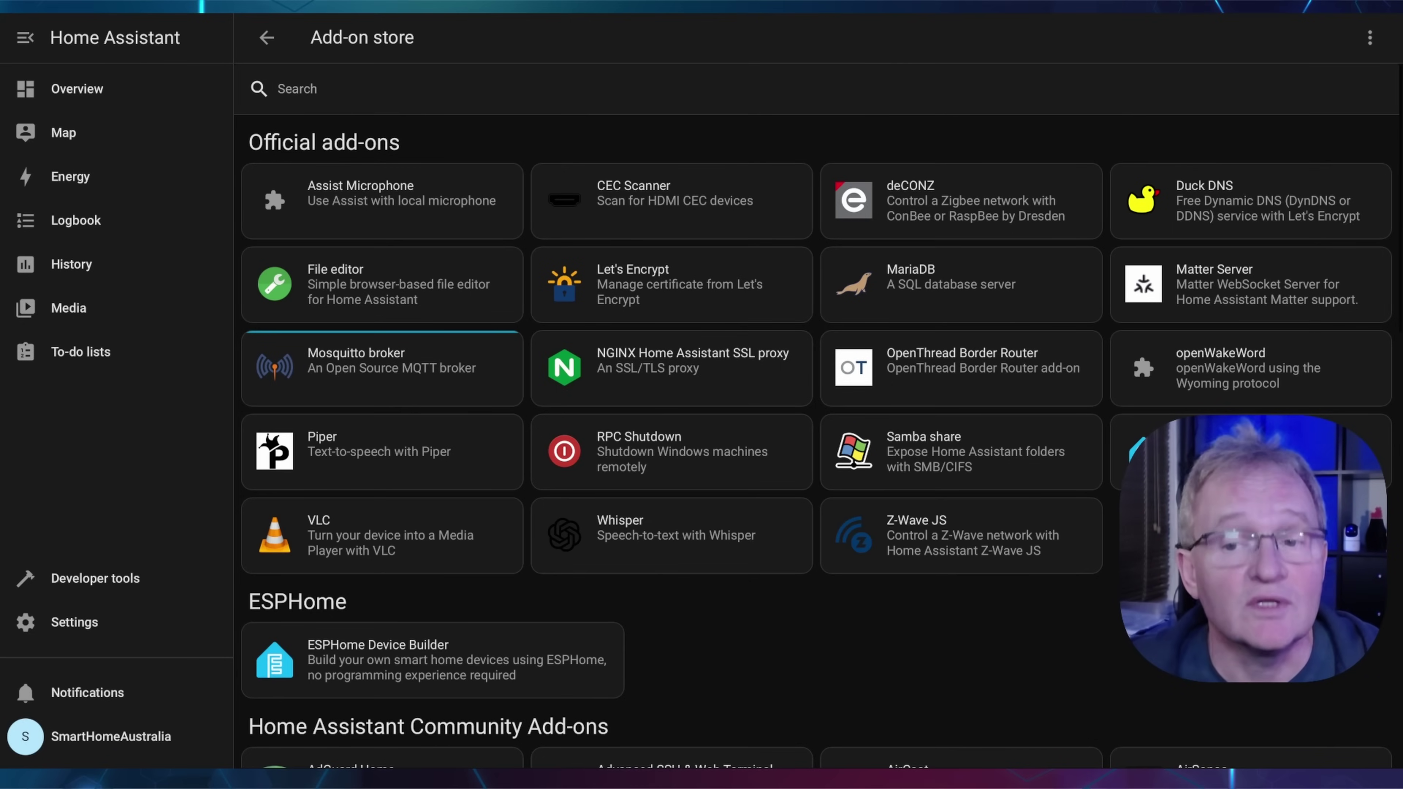
{"action": "left_click", "coordinate": [1369, 40]}
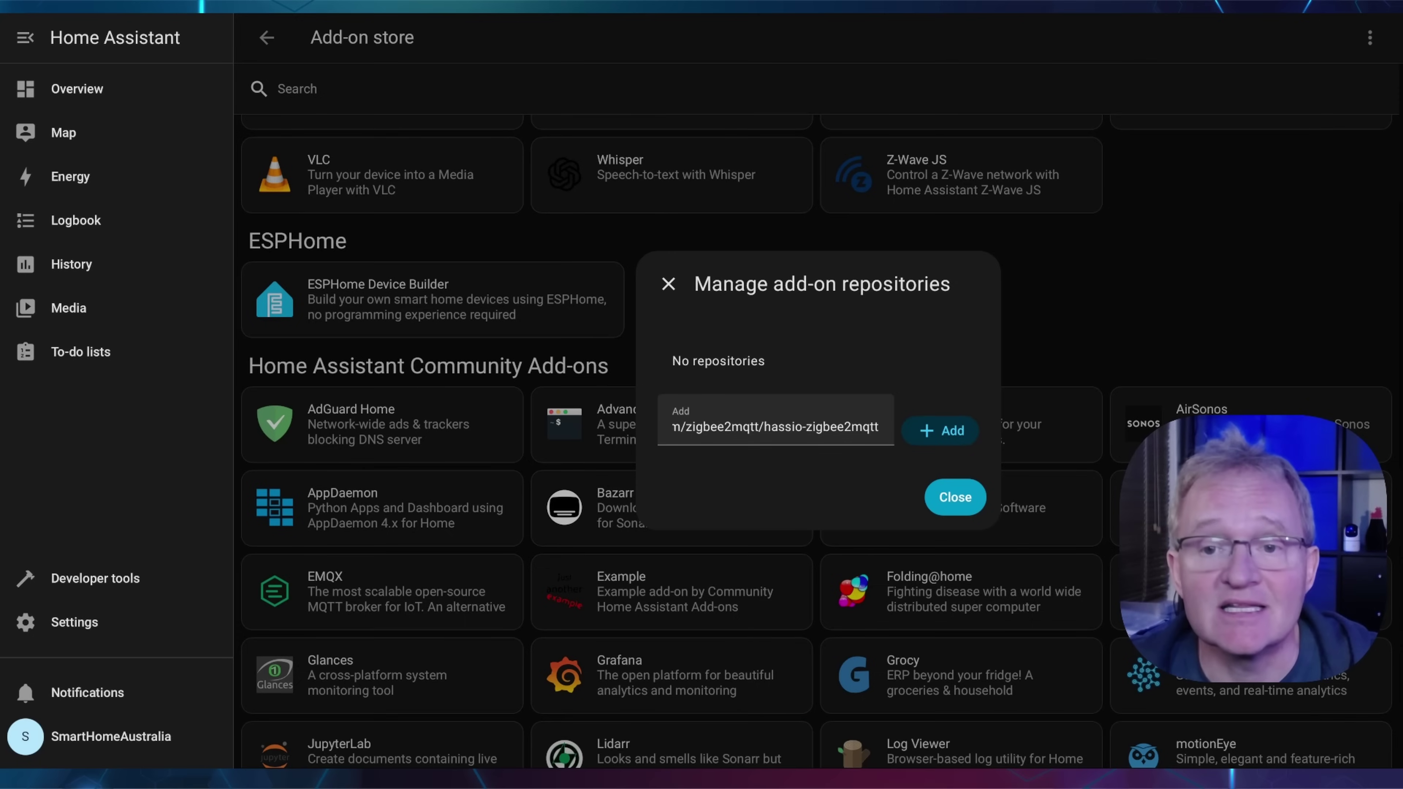
{"action": "left_click", "coordinate": [935, 437]}
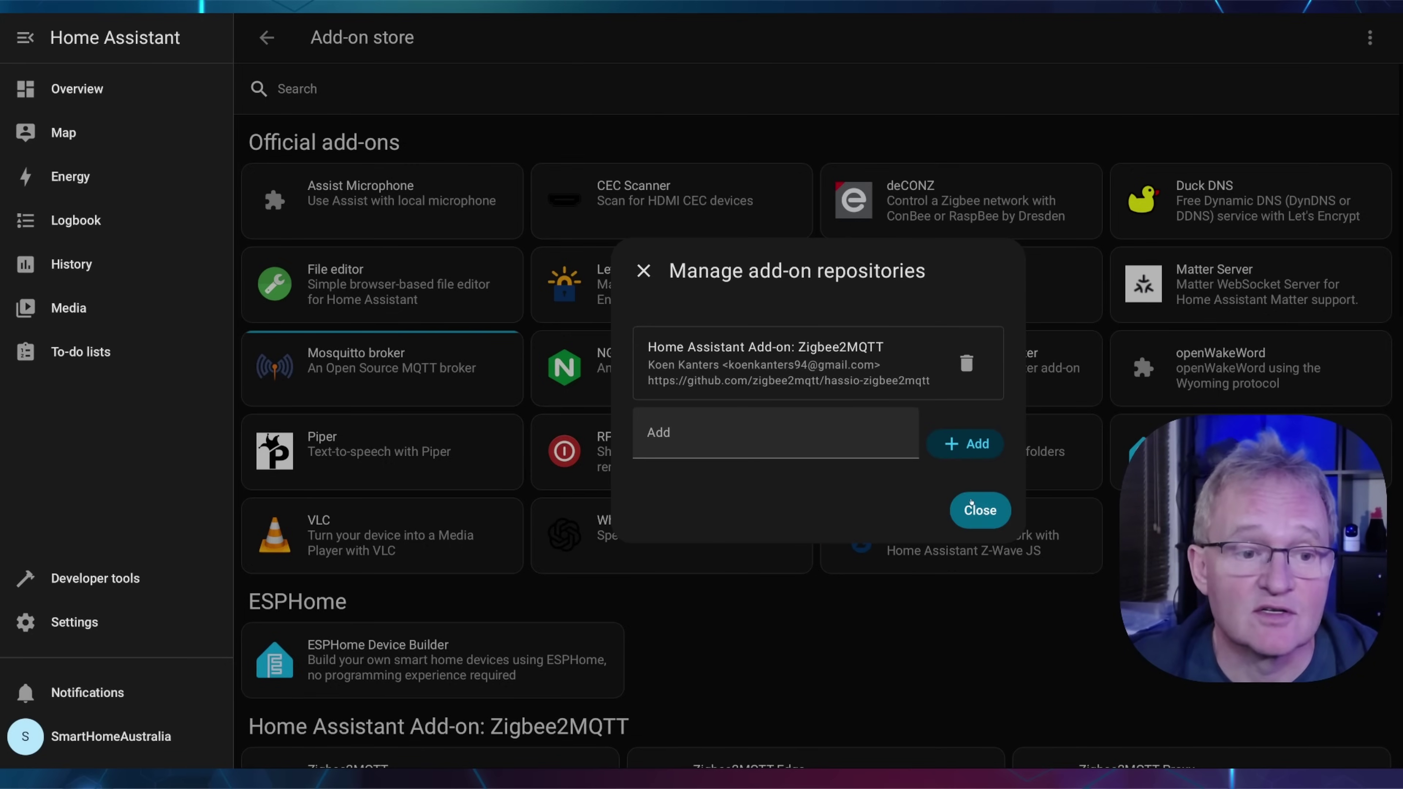
{"action": "left_click", "coordinate": [980, 510]}
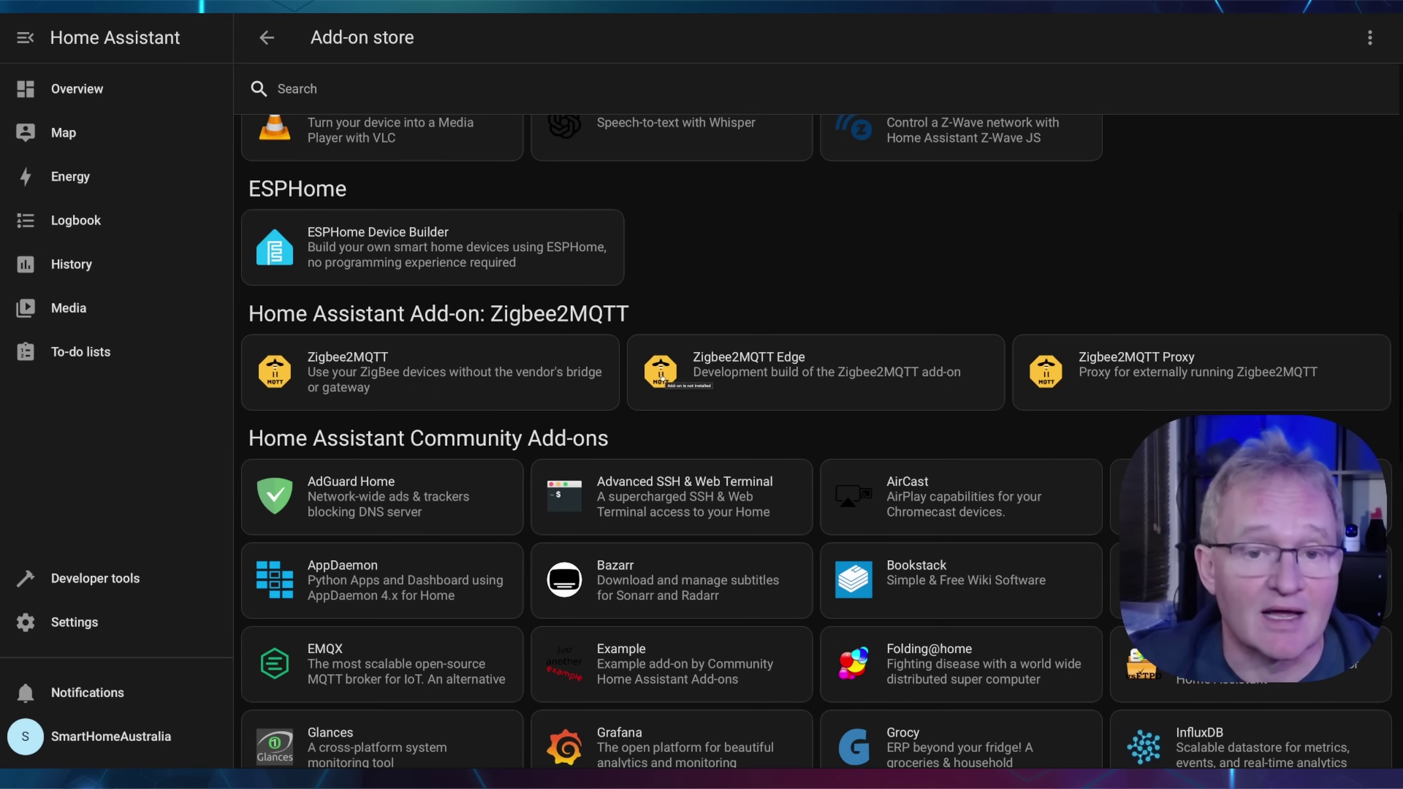
Step: Install Zigbee2MQTT, enable Watchdog and Show in sidebar, start it and view its log
{"action": "left_click", "coordinate": [427, 388]}
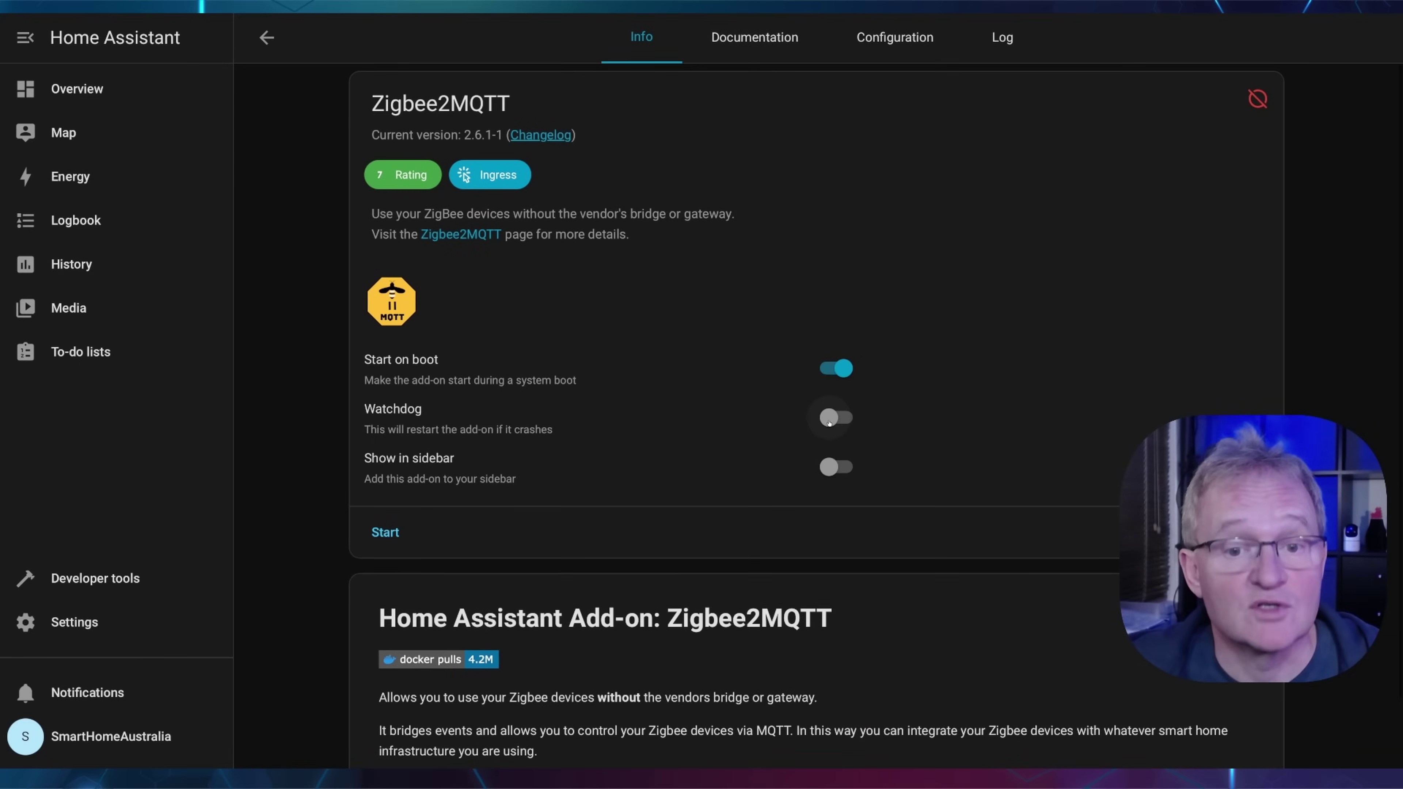
{"action": "left_click", "coordinate": [829, 422]}
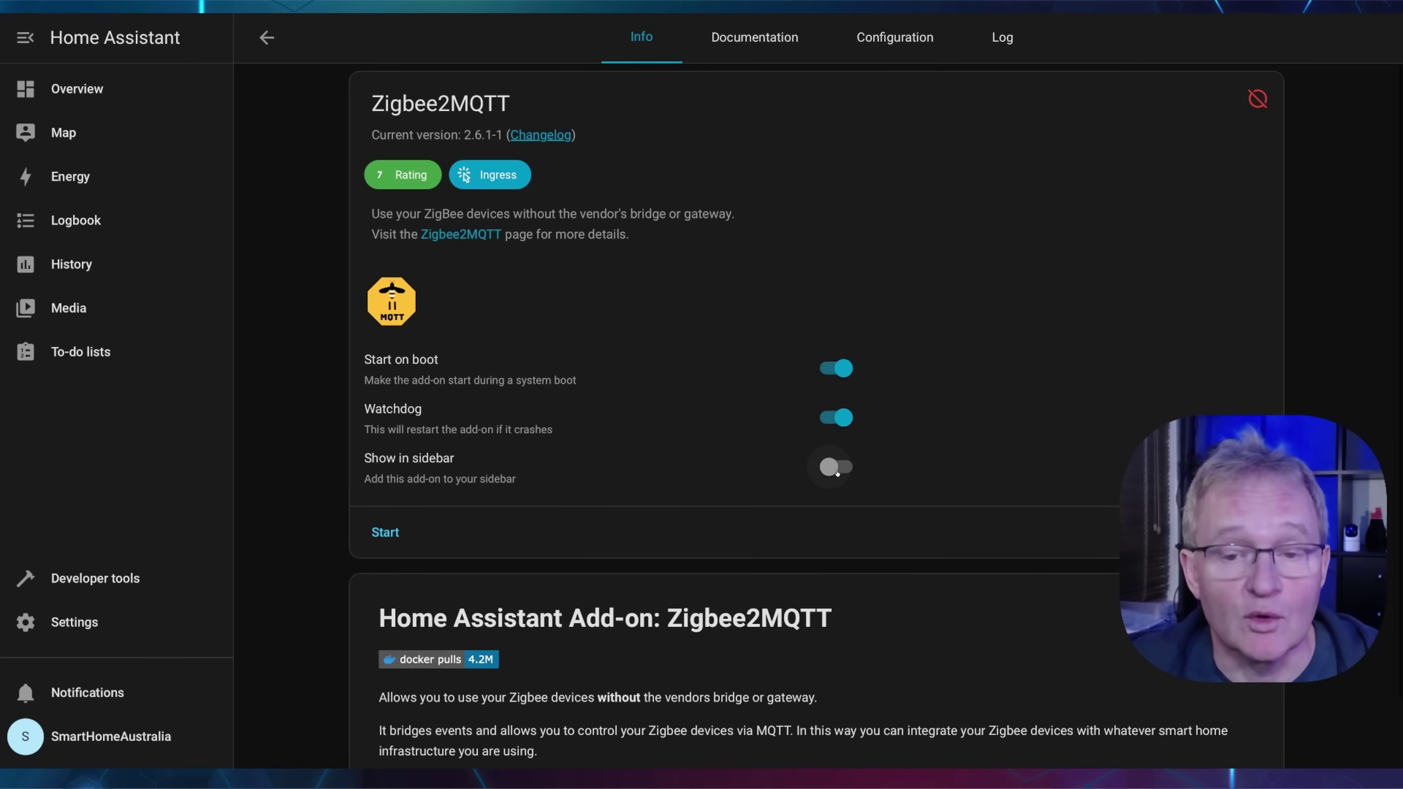
{"action": "left_click", "coordinate": [836, 470]}
{"action": "left_click", "coordinate": [386, 532]}
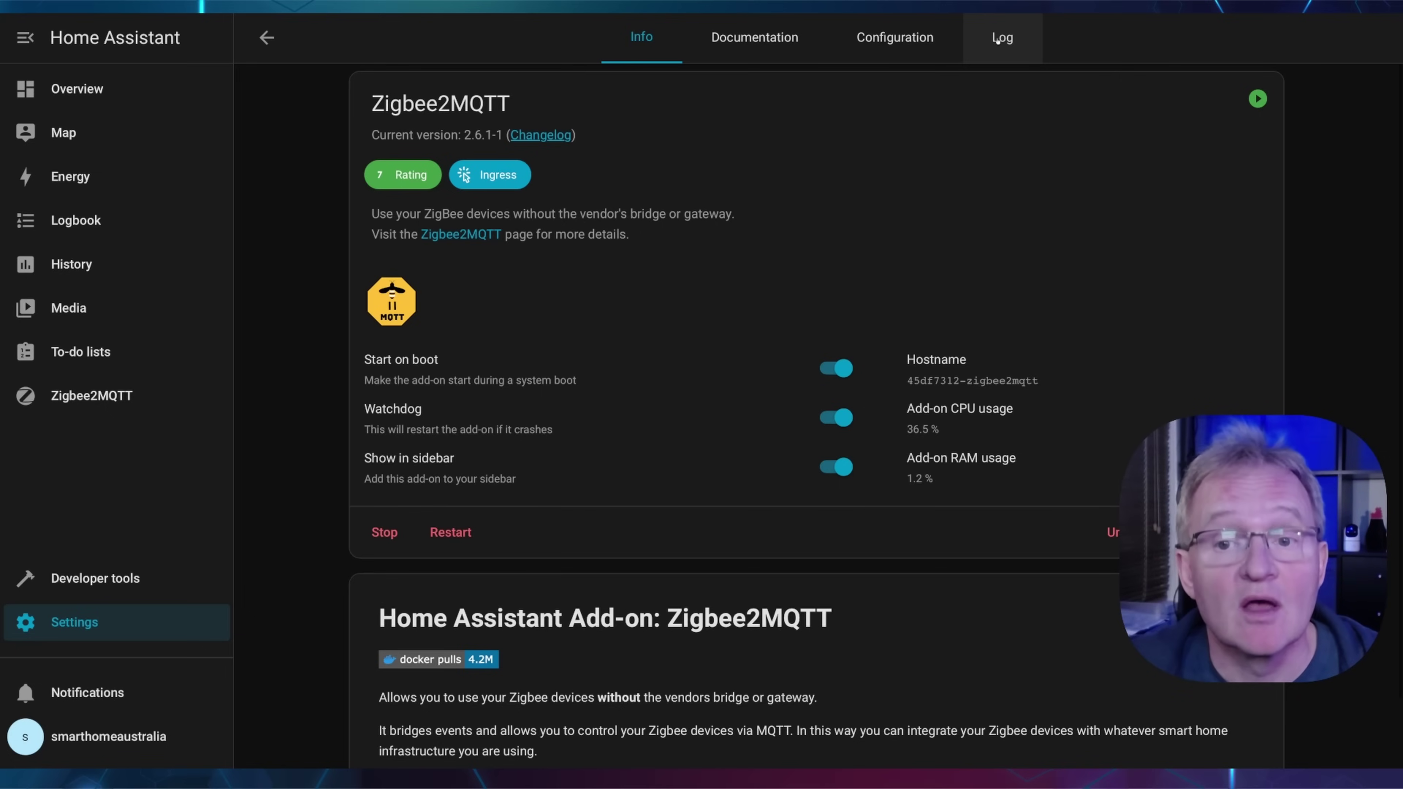
{"action": "left_click", "coordinate": [997, 40]}
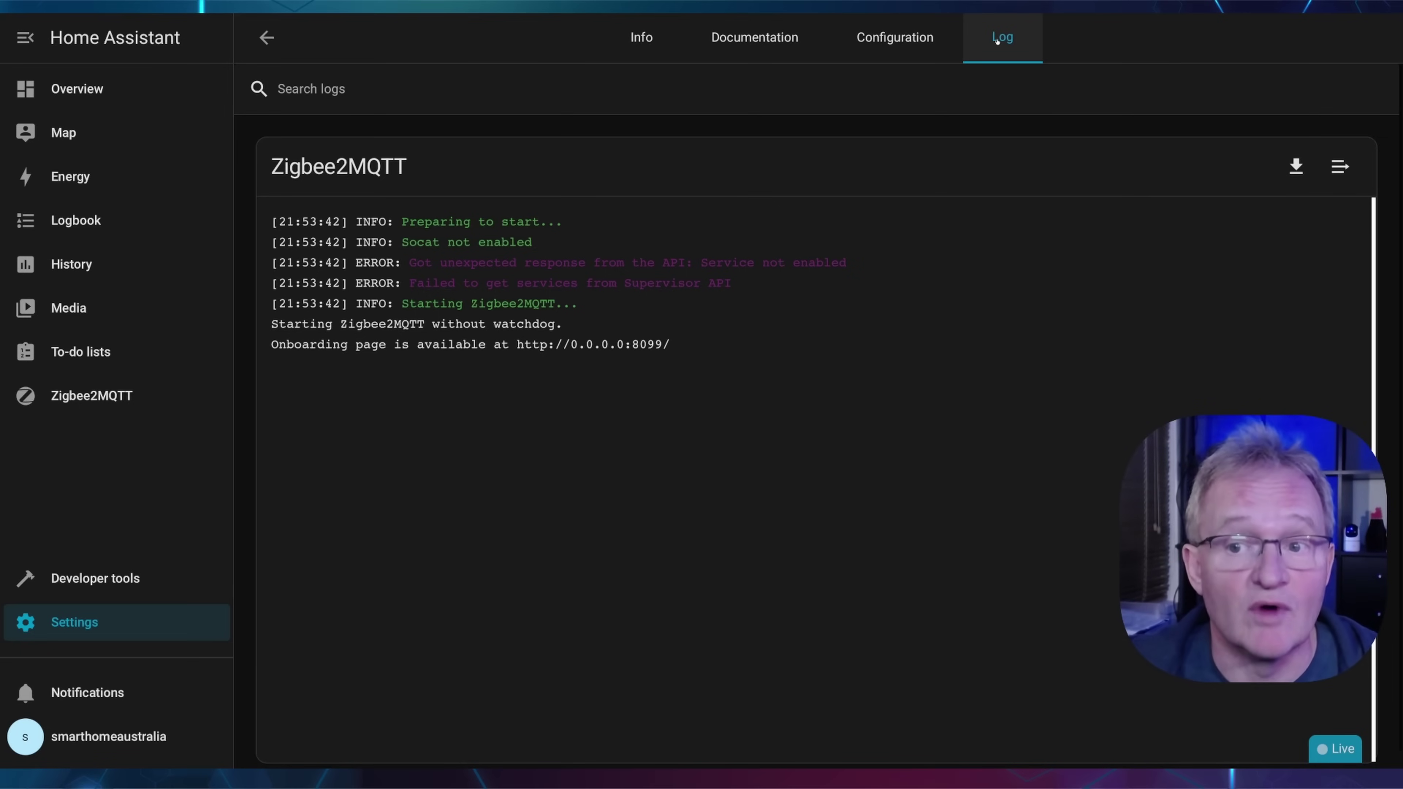
Step: Launch the Zigbee2MQTT web UI from the add-on's Info page
{"action": "left_click", "coordinate": [642, 39]}
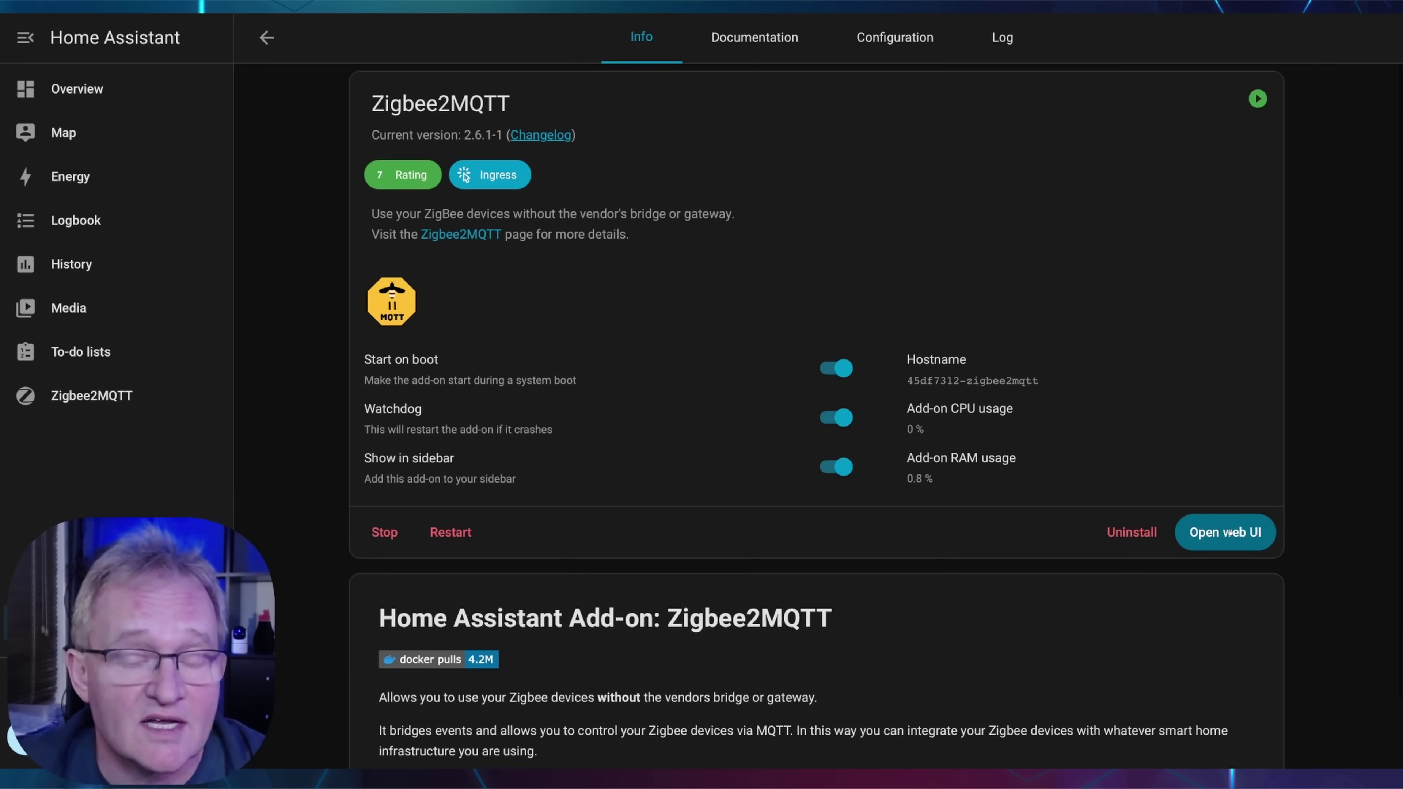
{"action": "left_click", "coordinate": [1228, 532]}
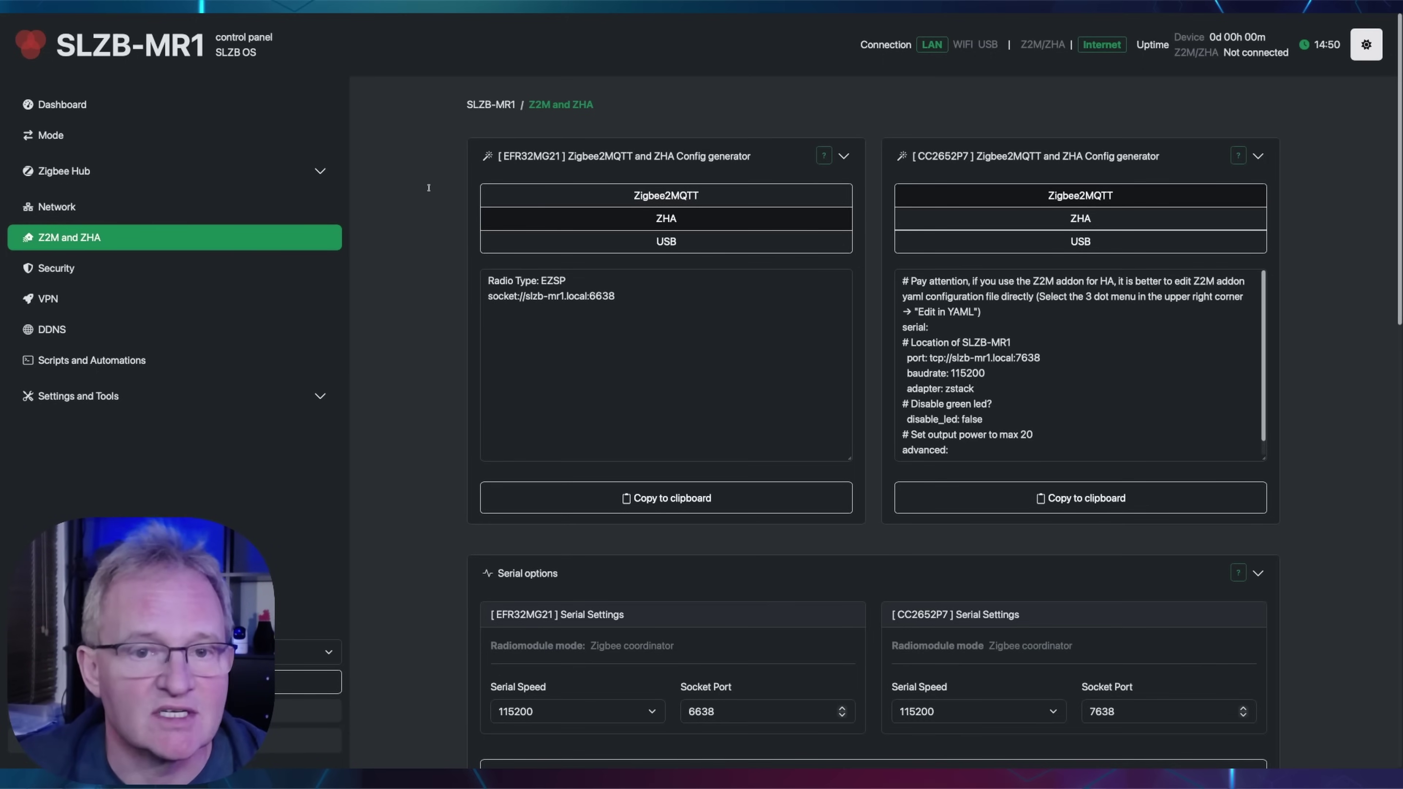
Step: Select the CC2652P7 port address tcp://slzb-mr1.local:7638 in the Zigbee2MQTT config box
{"action": "left_click_drag", "start_coordinate": [930, 357], "coordinate": [1055, 351]}
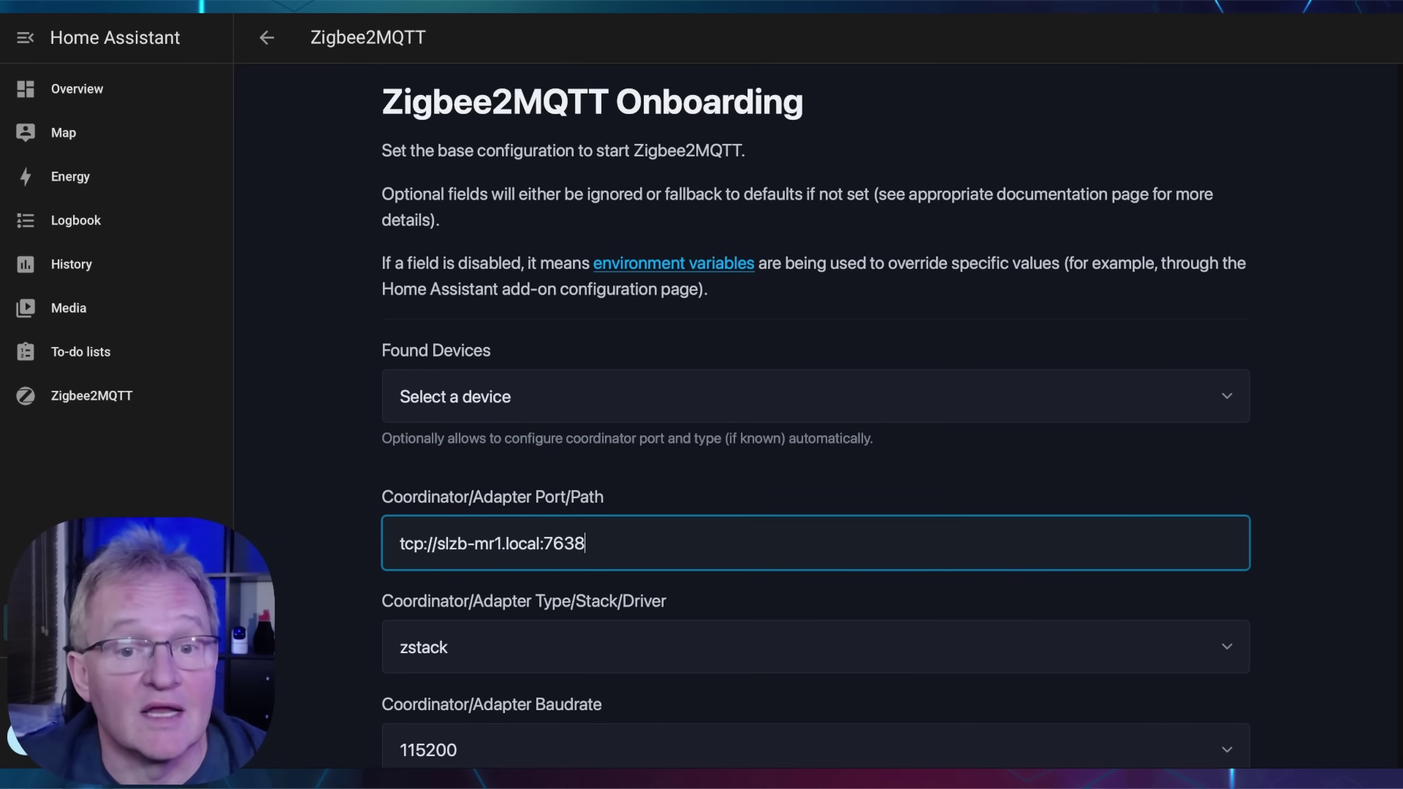
Step: Review the adapter type choices and keep zstack on the onboarding form
{"action": "scroll", "coordinate": [482, 445], "scroll_direction": "down", "scroll_amount": 3}
{"action": "left_click", "coordinate": [483, 445]}
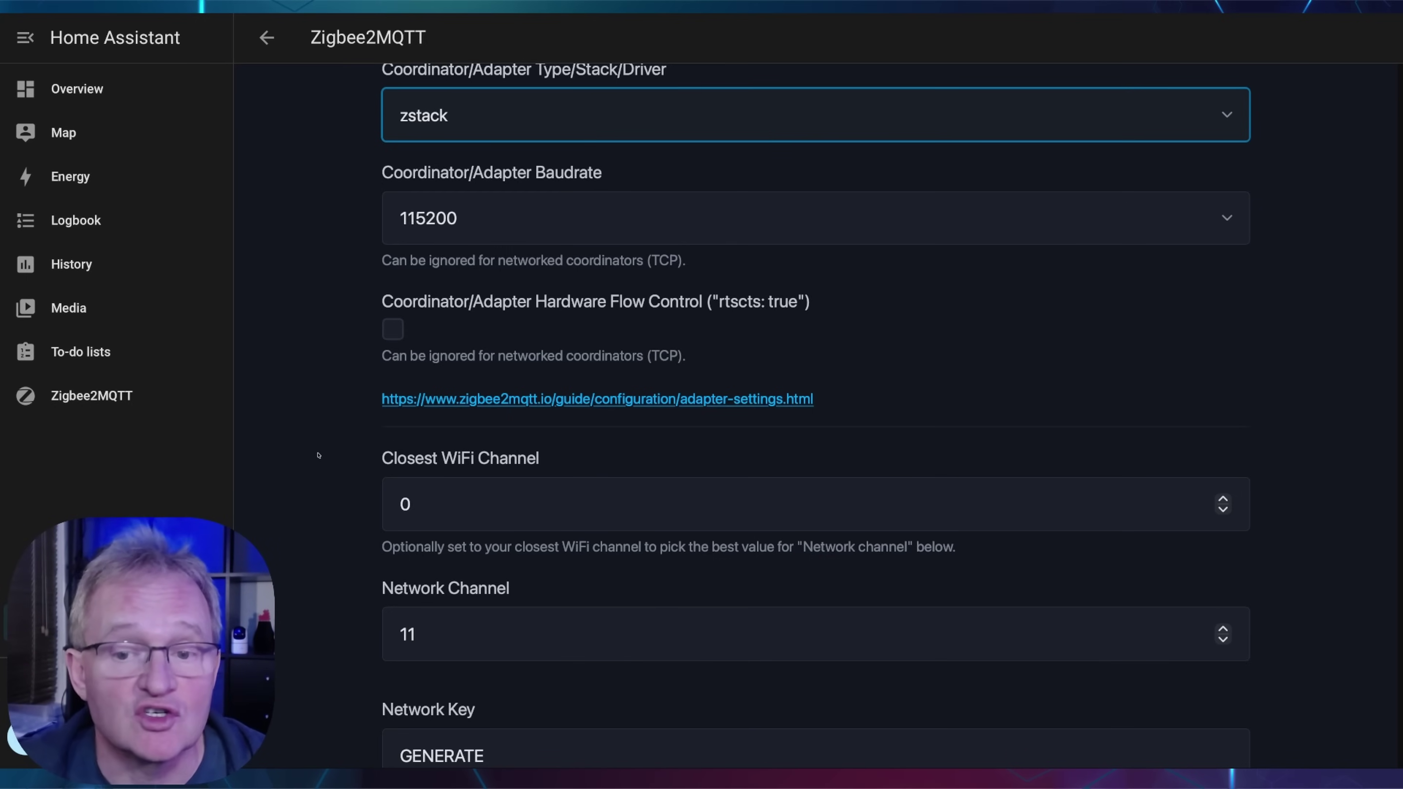
{"action": "left_click", "coordinate": [295, 357]}
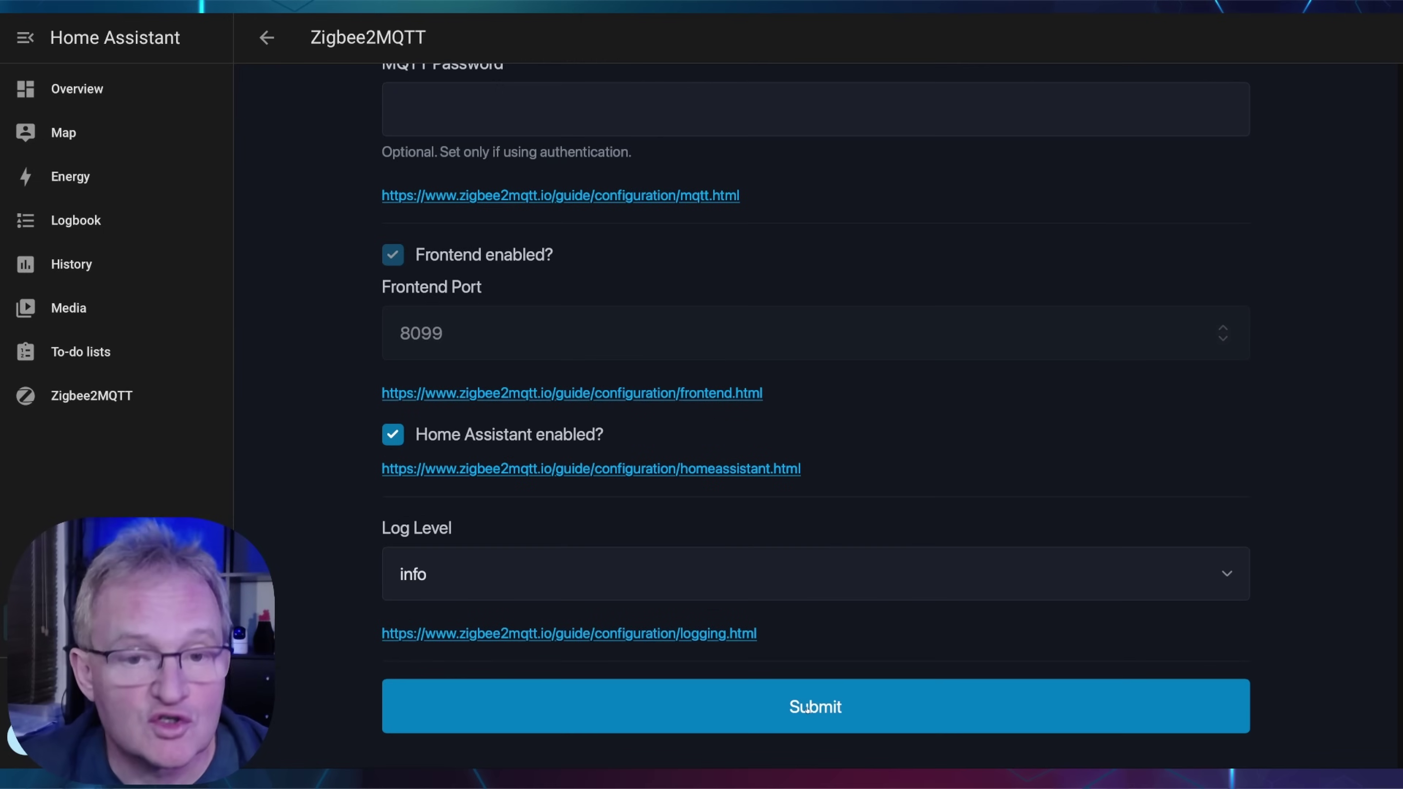
Step: Submit the onboarding form with zstack, 115200 baud and frontend on port 8099
{"action": "left_click", "coordinate": [807, 709]}
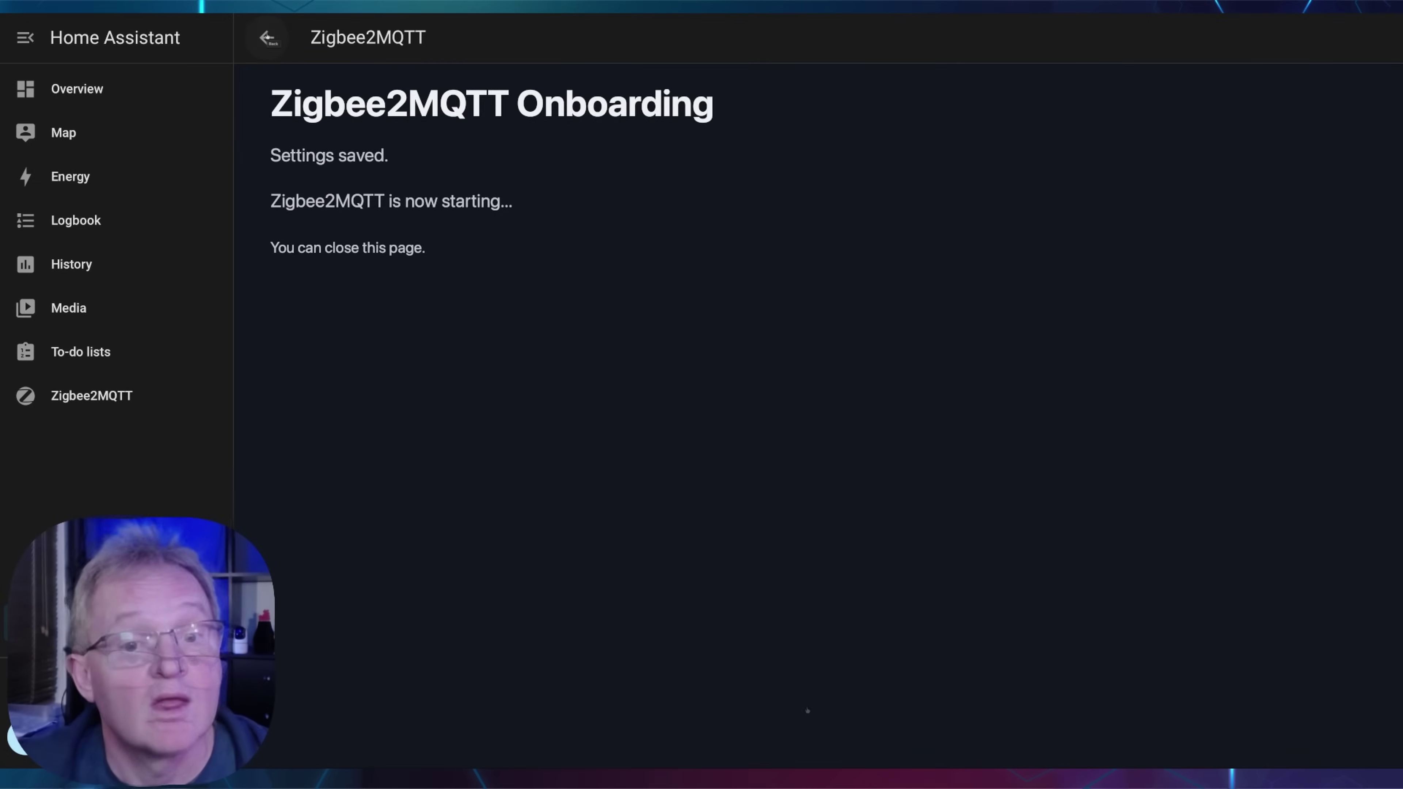